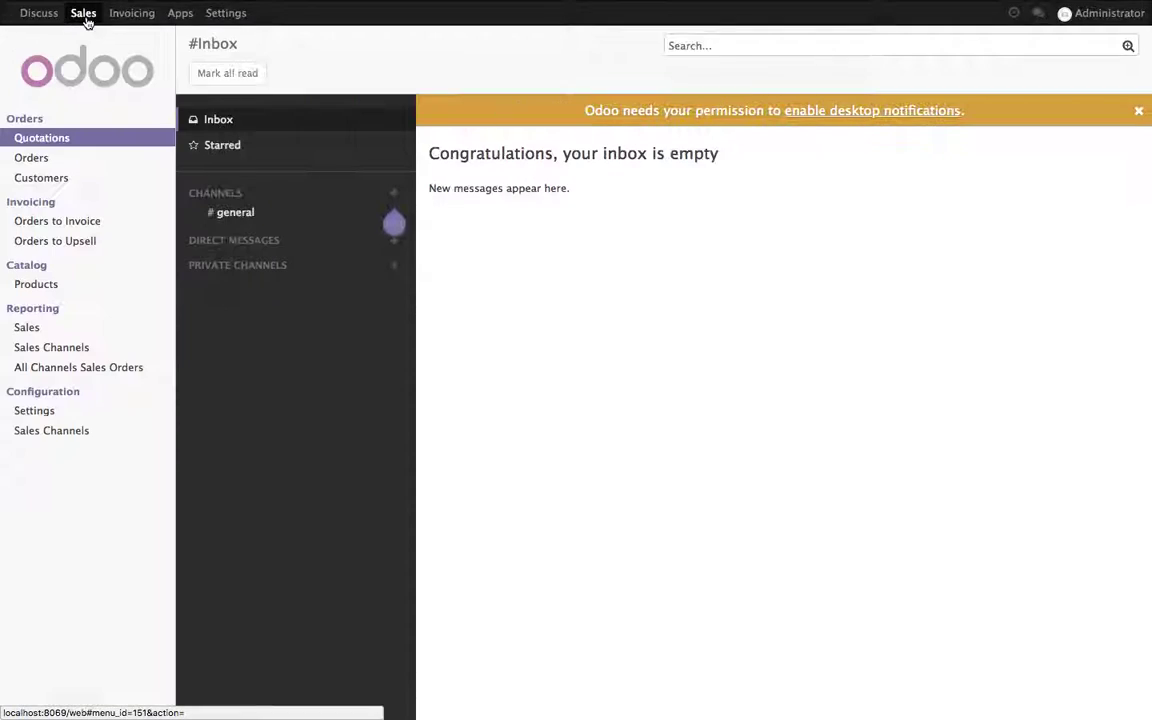
Step: Enable Online Signature & Payment set to Payment in Sales settings and save
{"action": "left_click", "coordinate": [60, 412]}
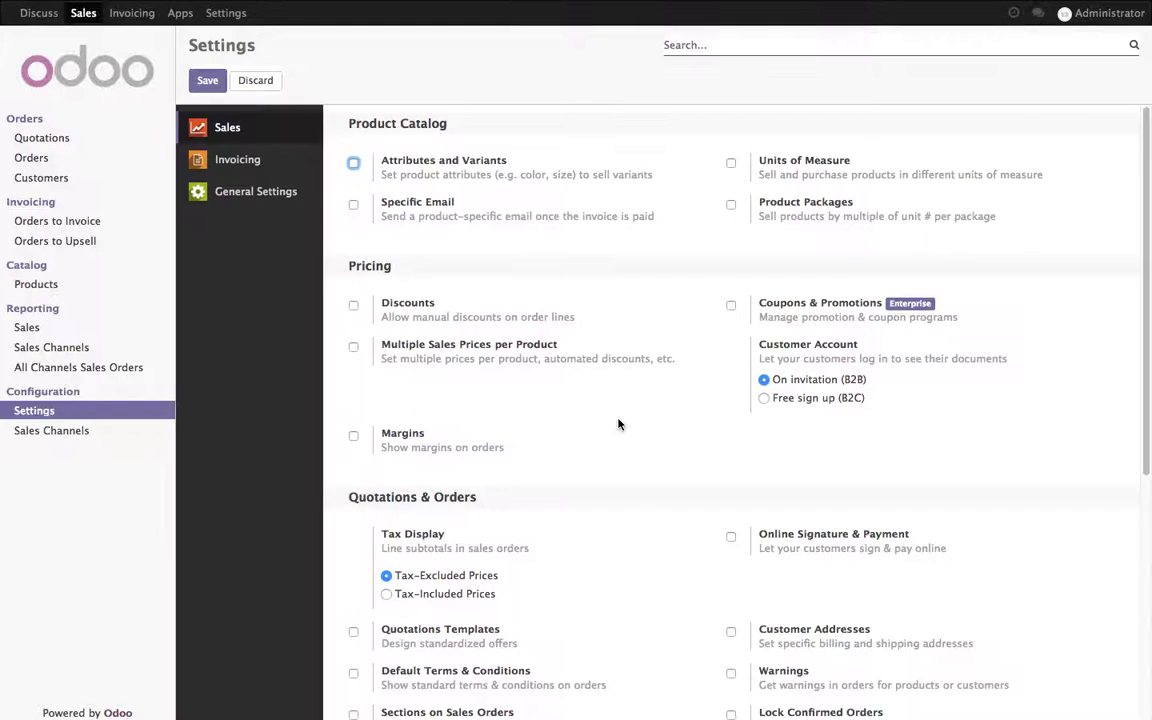
{"action": "left_click", "coordinate": [786, 537]}
{"action": "left_click", "coordinate": [777, 596]}
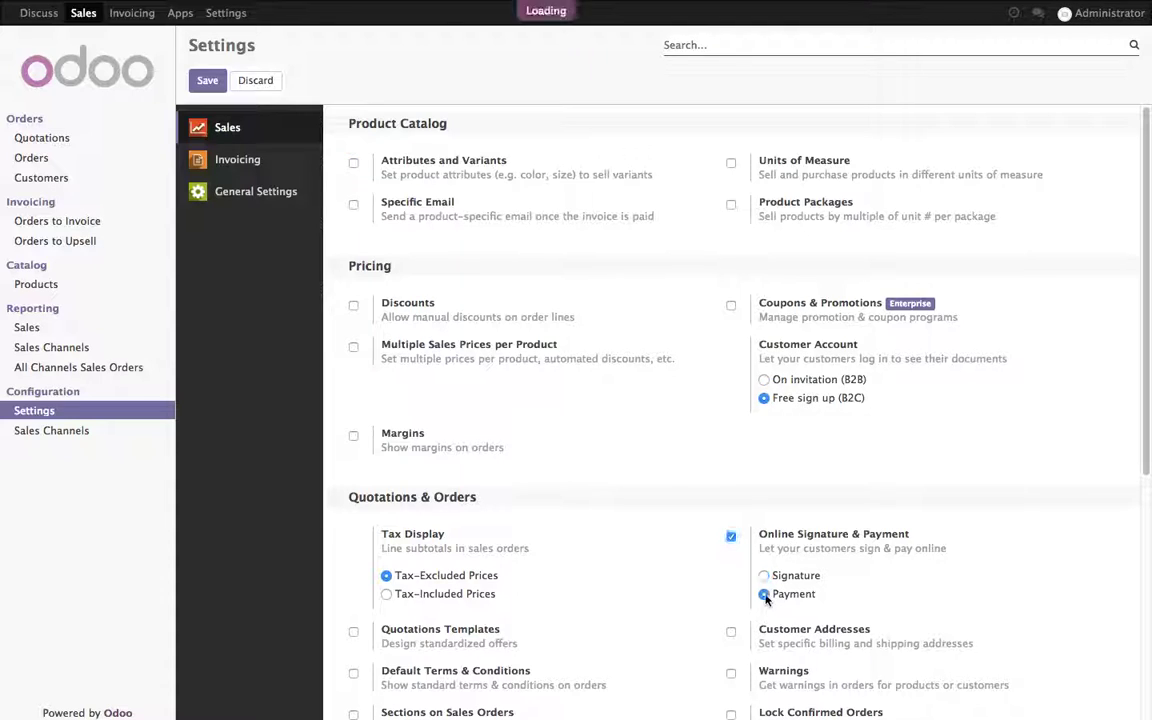
{"action": "left_click", "coordinate": [206, 83]}
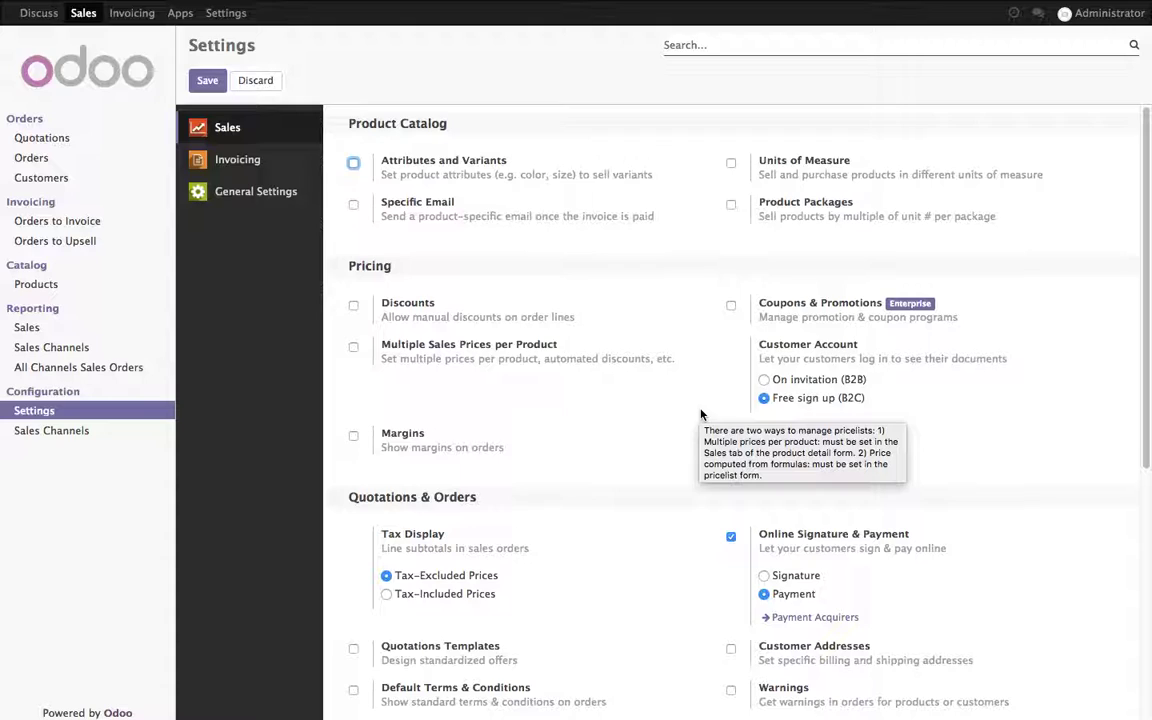
Step: Install the Authorize.net acquirer from Invoicing's Payment Acquirers page, then bring up the credentials notes
{"action": "left_click", "coordinate": [142, 22]}
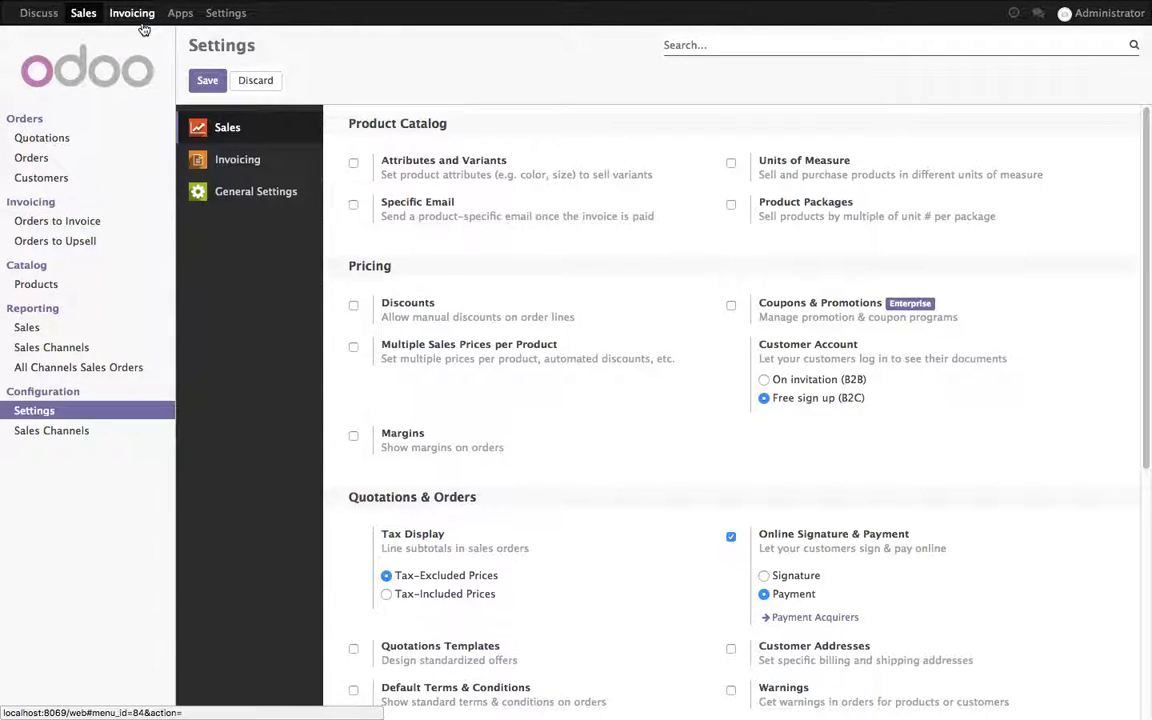
{"action": "left_click", "coordinate": [53, 456]}
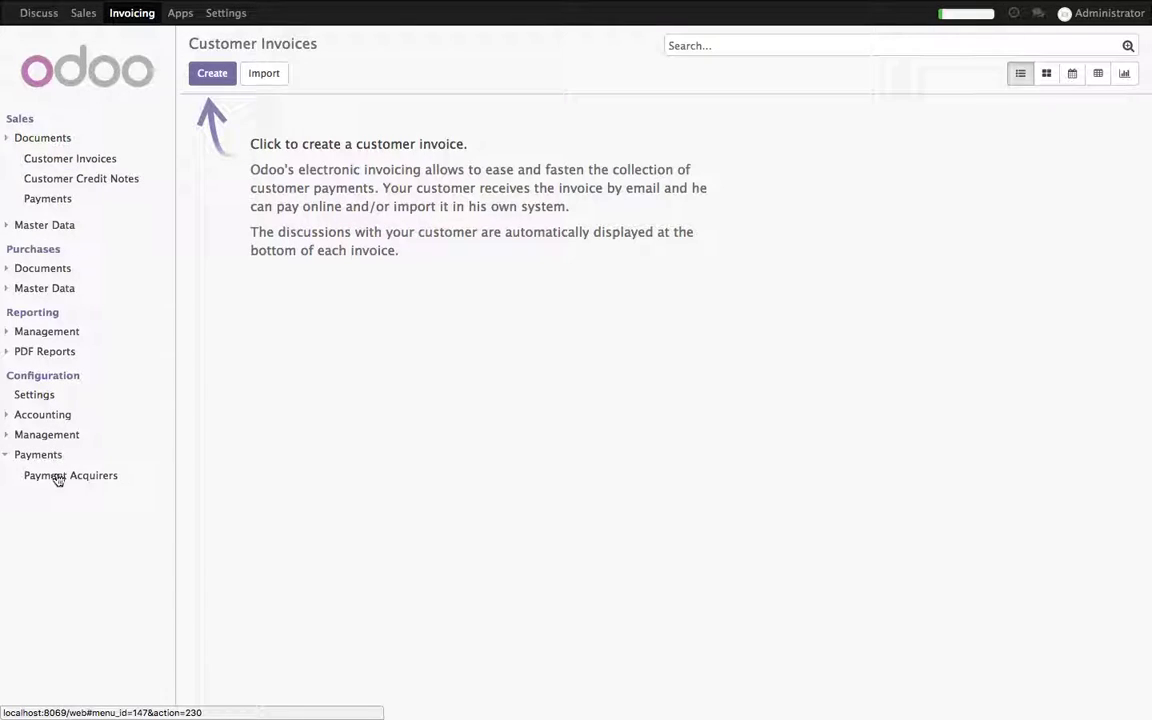
{"action": "left_click", "coordinate": [57, 476]}
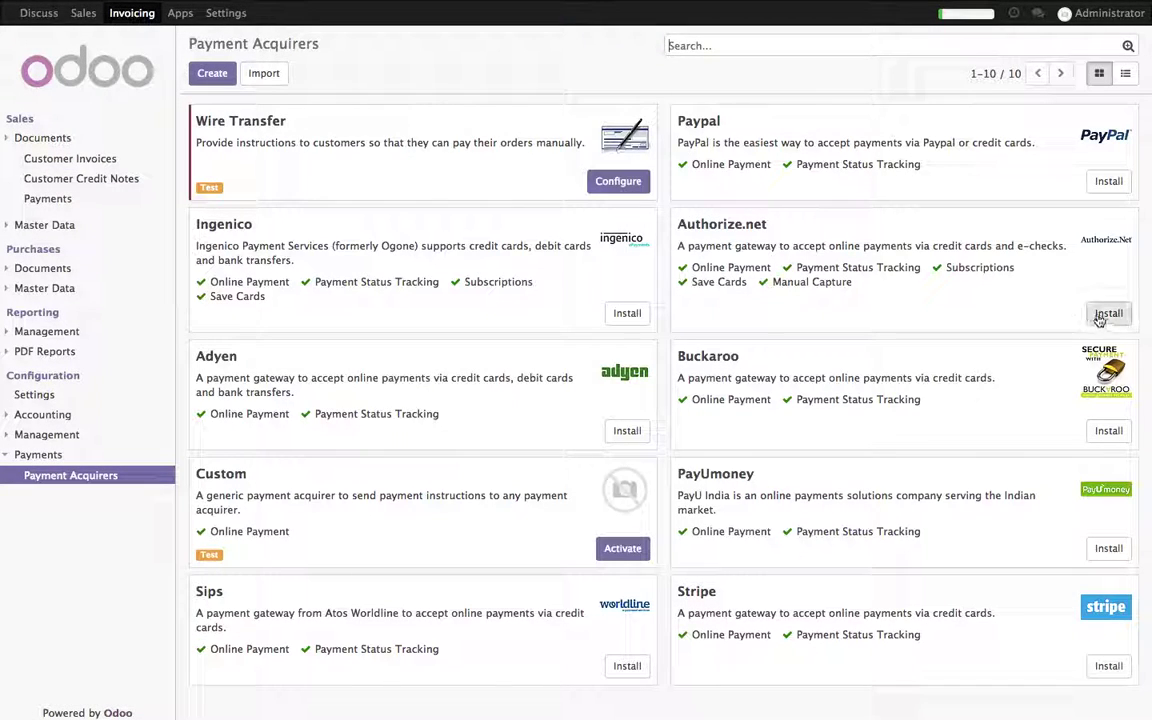
{"action": "left_click", "coordinate": [1108, 314]}
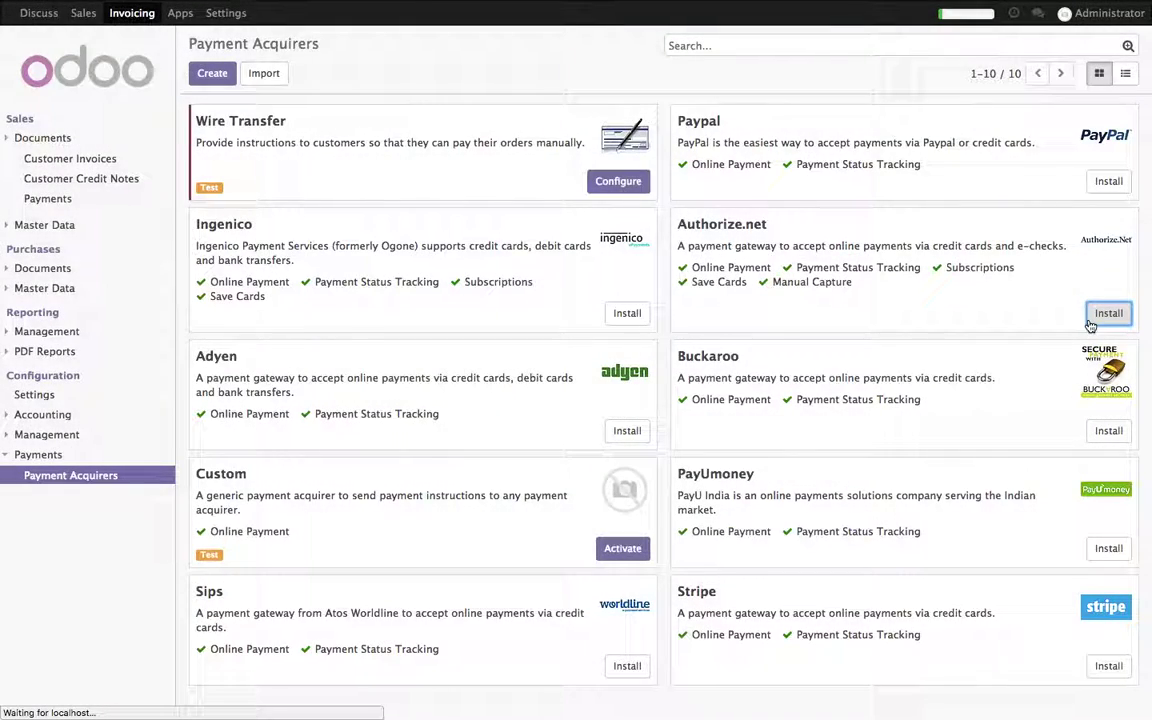
{"action": "key", "text": "super+Tab"}
{"action": "key", "text": "super+Tab"}
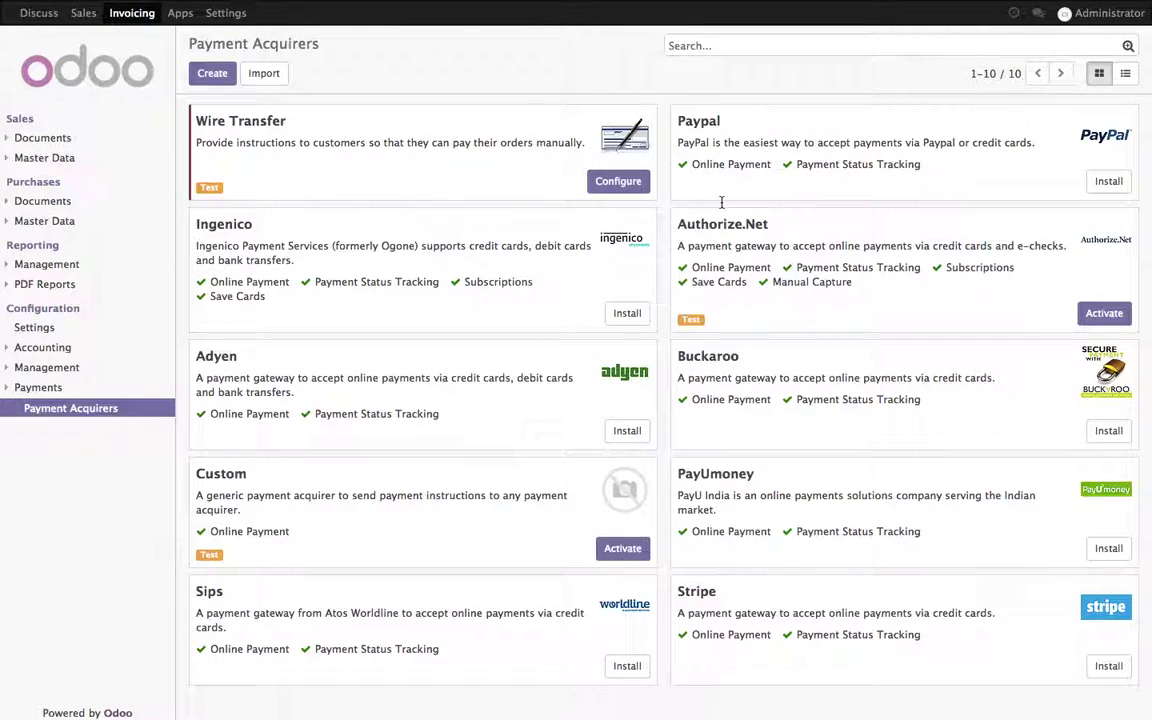
{"action": "key", "text": "super+Tab"}
Step: Activate Authorize.Net and paste the API Login Id copied from the credentials note
{"action": "double_click", "coordinate": [541, 163]}
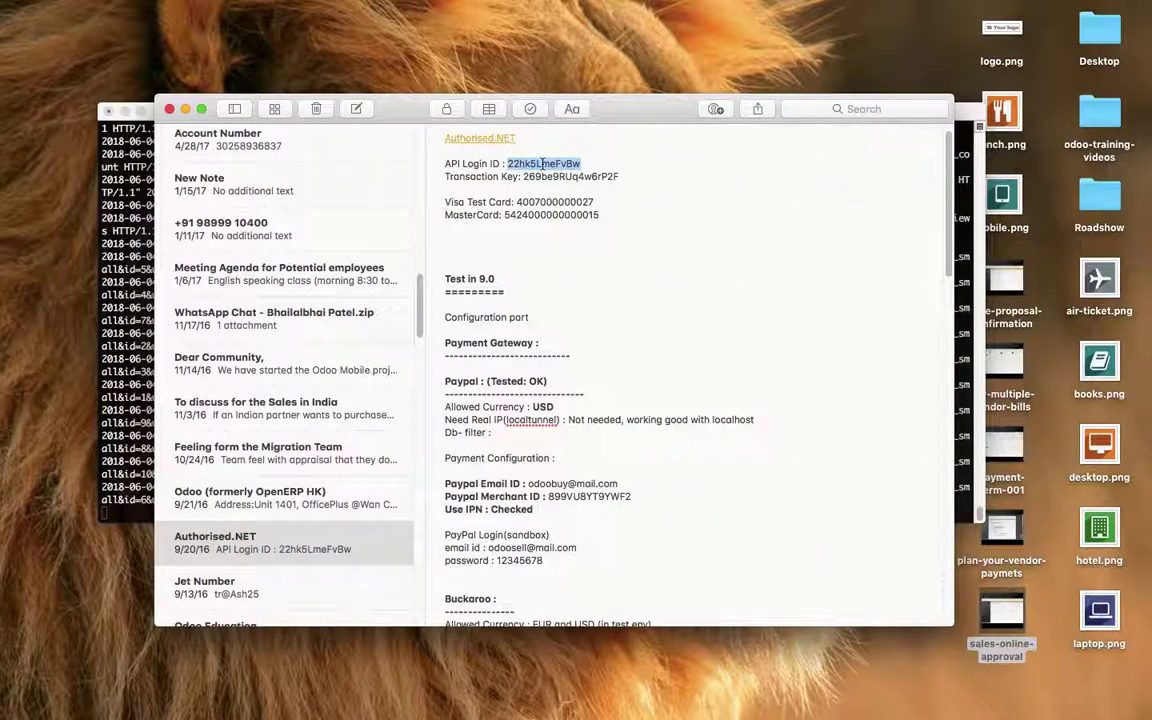
{"action": "key", "text": "super+Tab"}
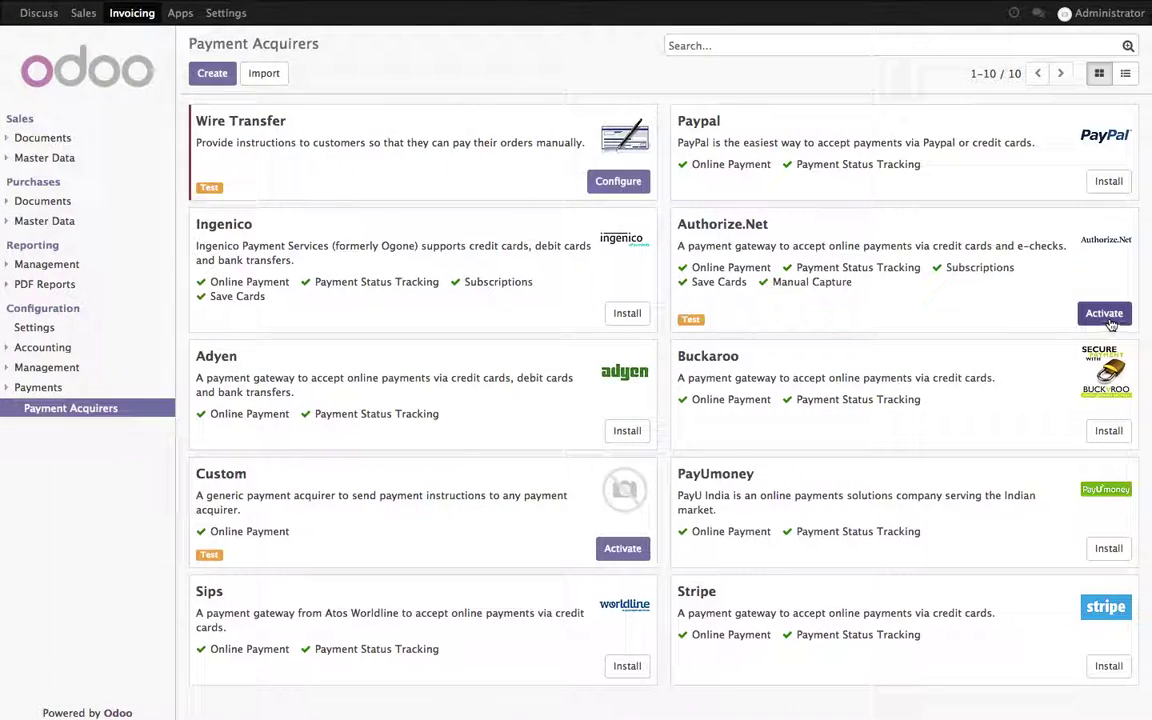
{"action": "left_click", "coordinate": [1108, 320]}
{"action": "left_click", "coordinate": [365, 312]}
{"action": "key", "text": "super+v"}
Step: Copy the transaction key from the note into the API Transaction Key field
{"action": "key", "text": "super+Tab"}
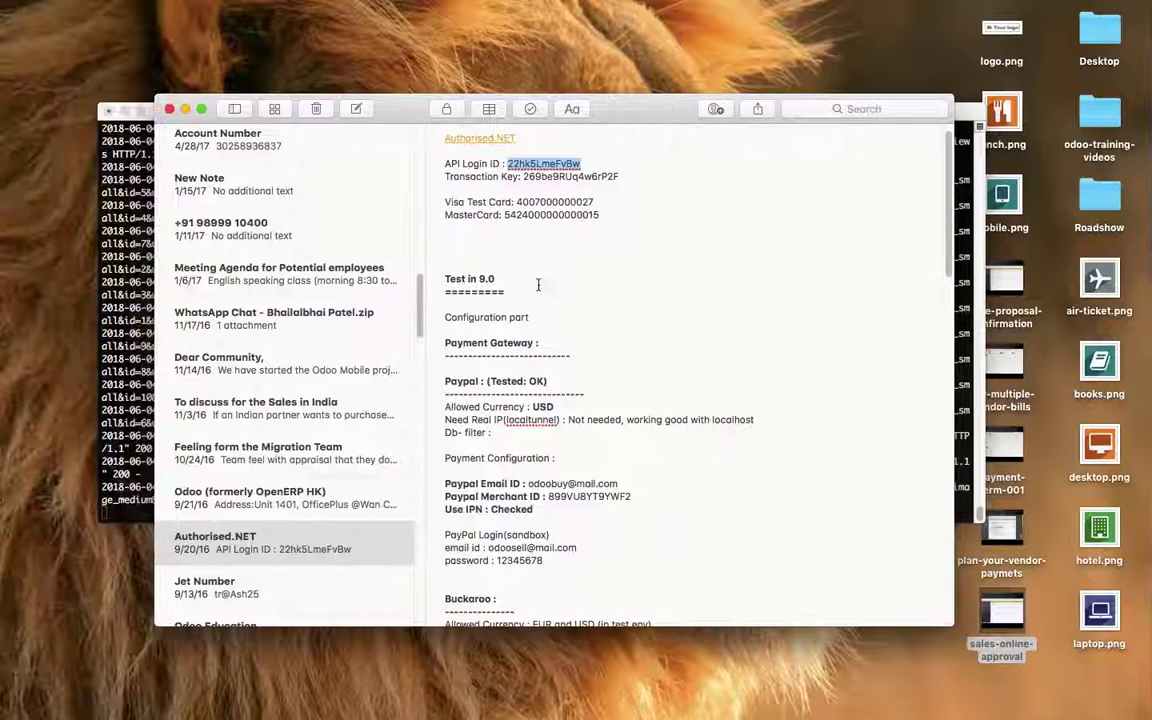
{"action": "left_click", "coordinate": [558, 177]}
{"action": "double_click", "coordinate": [558, 177]}
{"action": "key", "text": "super+Tab"}
{"action": "left_click", "coordinate": [401, 344]}
{"action": "key", "text": "super+v"}
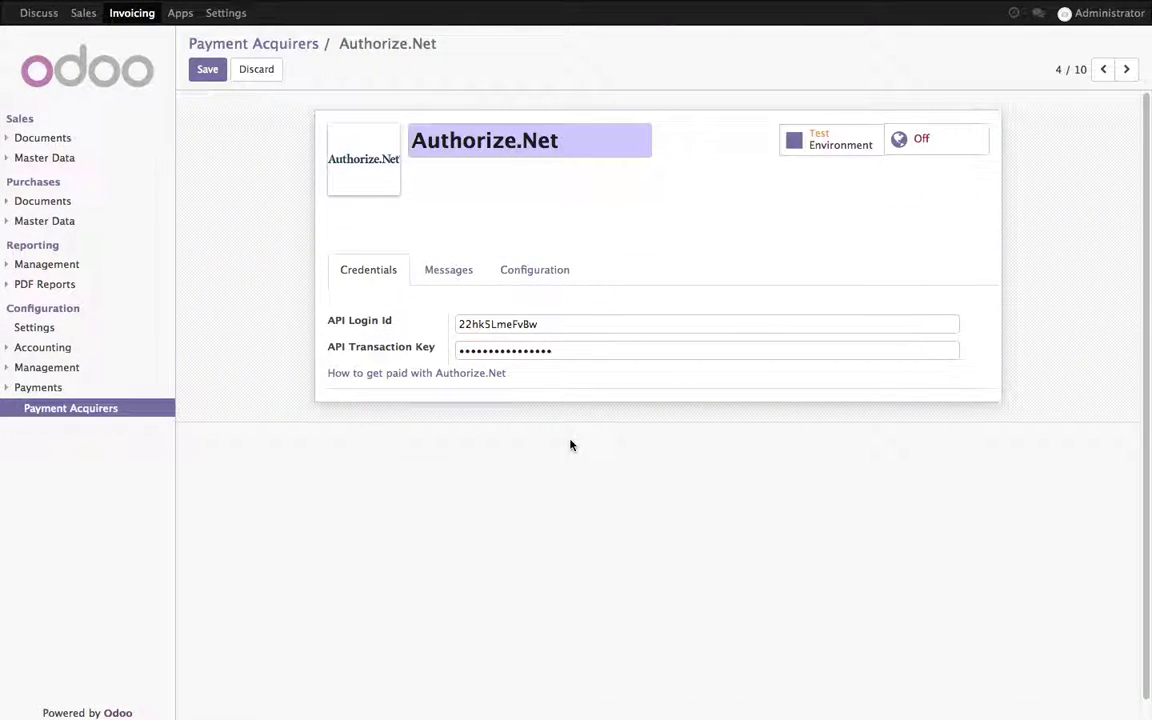
Step: Set the payment flow to Payment from Odoo, save, and switch the acquirer on
{"action": "left_click", "coordinate": [534, 269]}
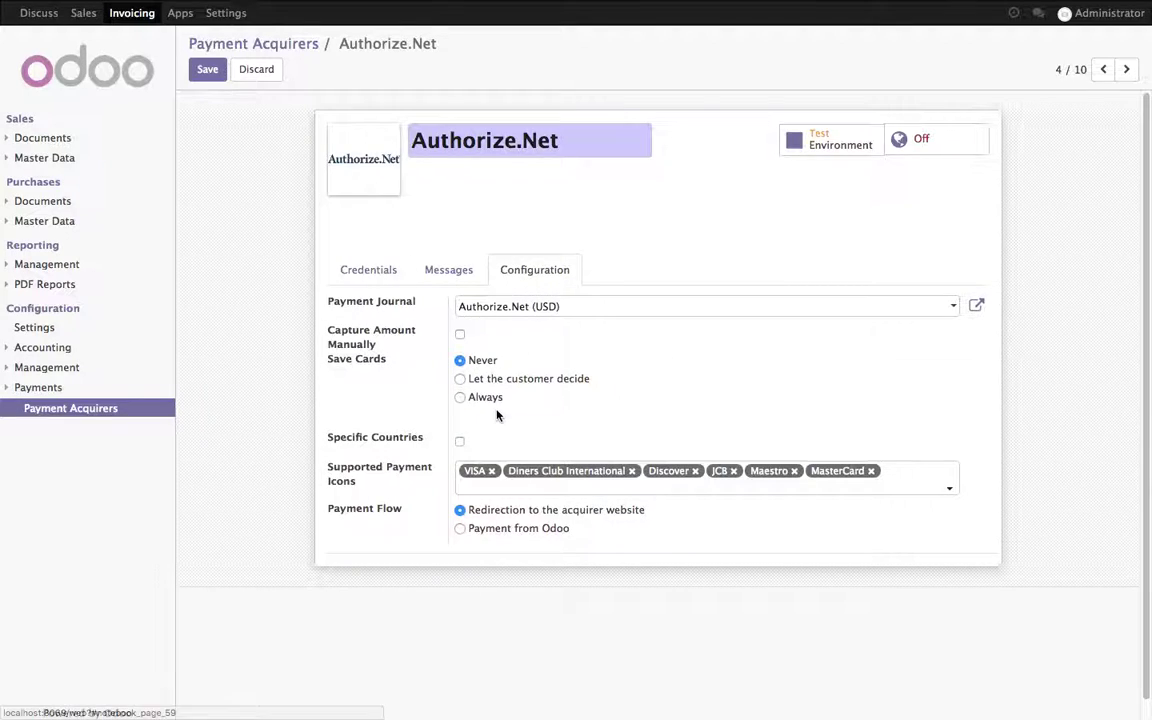
{"action": "left_click", "coordinate": [490, 530]}
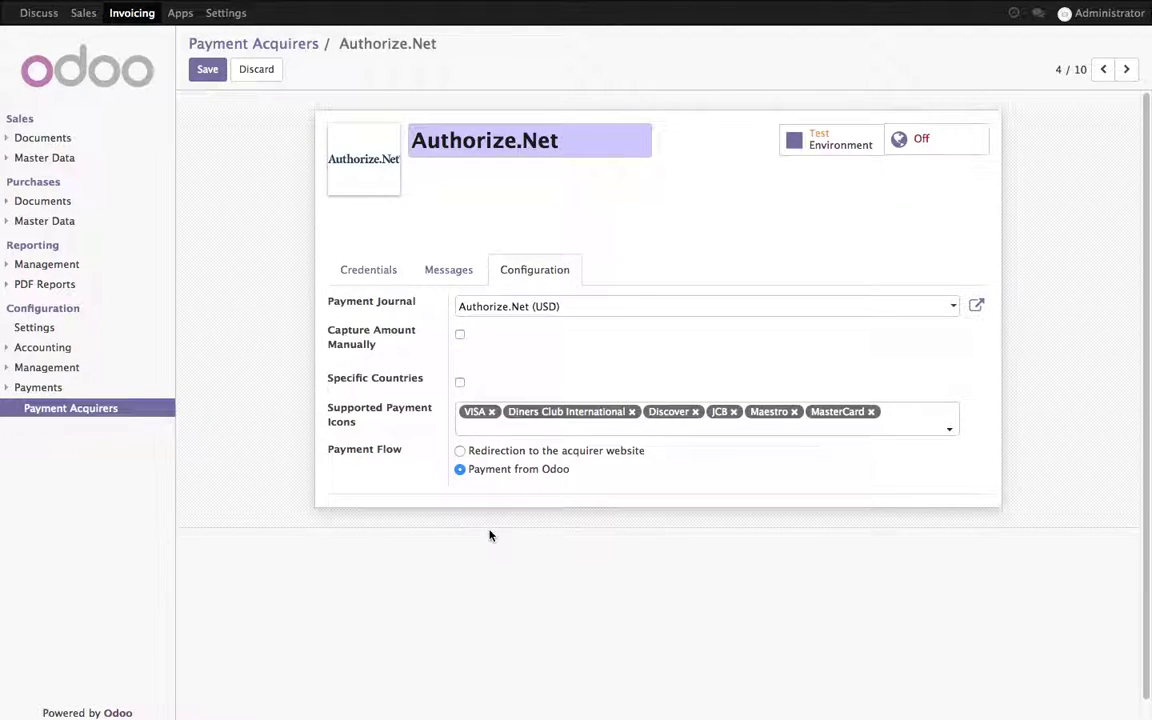
{"action": "left_click", "coordinate": [208, 74]}
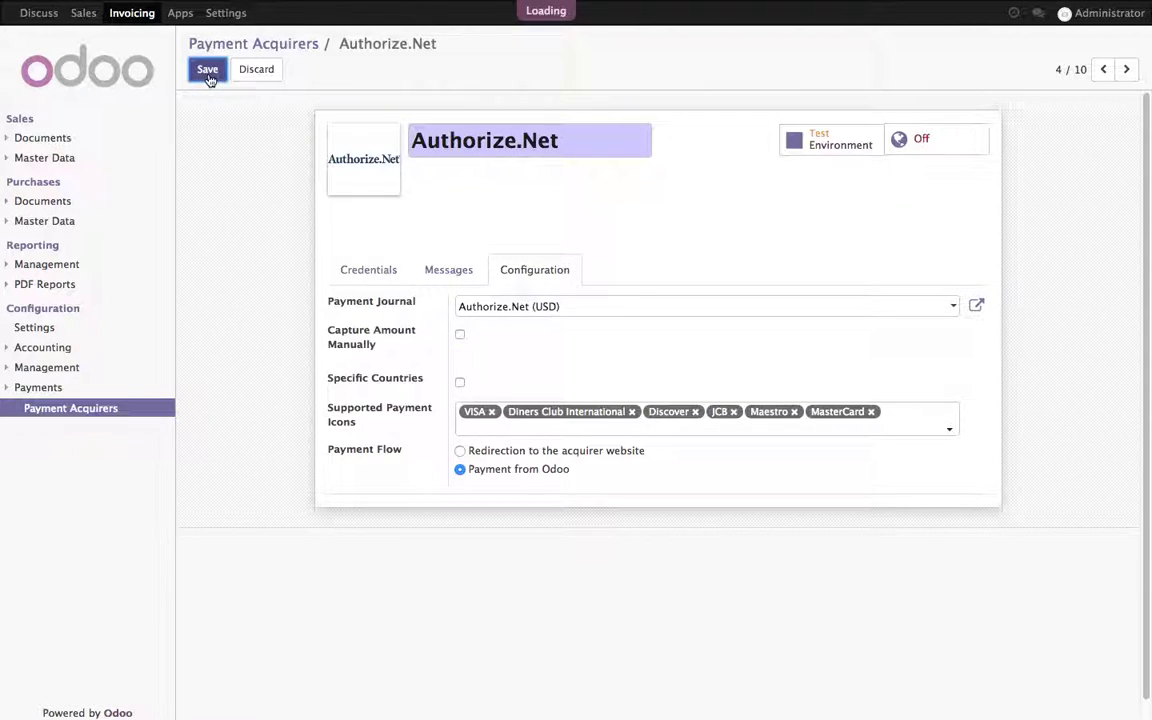
{"action": "left_click", "coordinate": [926, 155]}
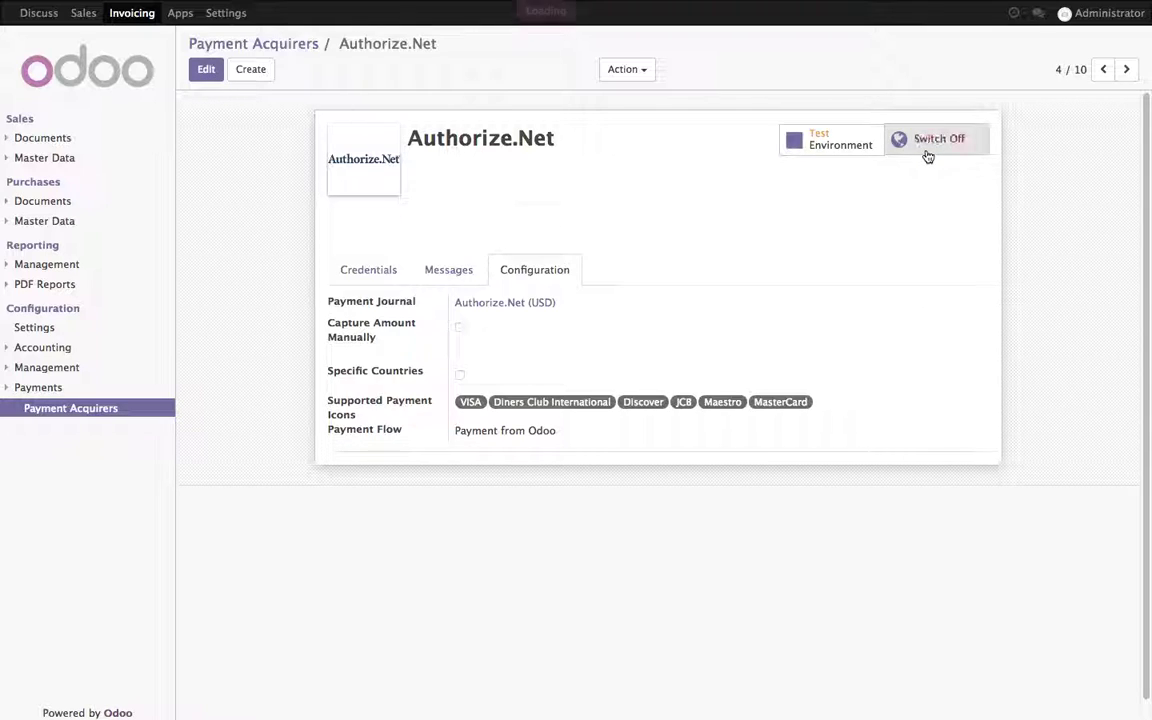
Step: Copy the test MasterCard number from the notes and return to the Payment Acquirers list
{"action": "key", "text": "ctrl+Left"}
{"action": "double_click", "coordinate": [571, 215]}
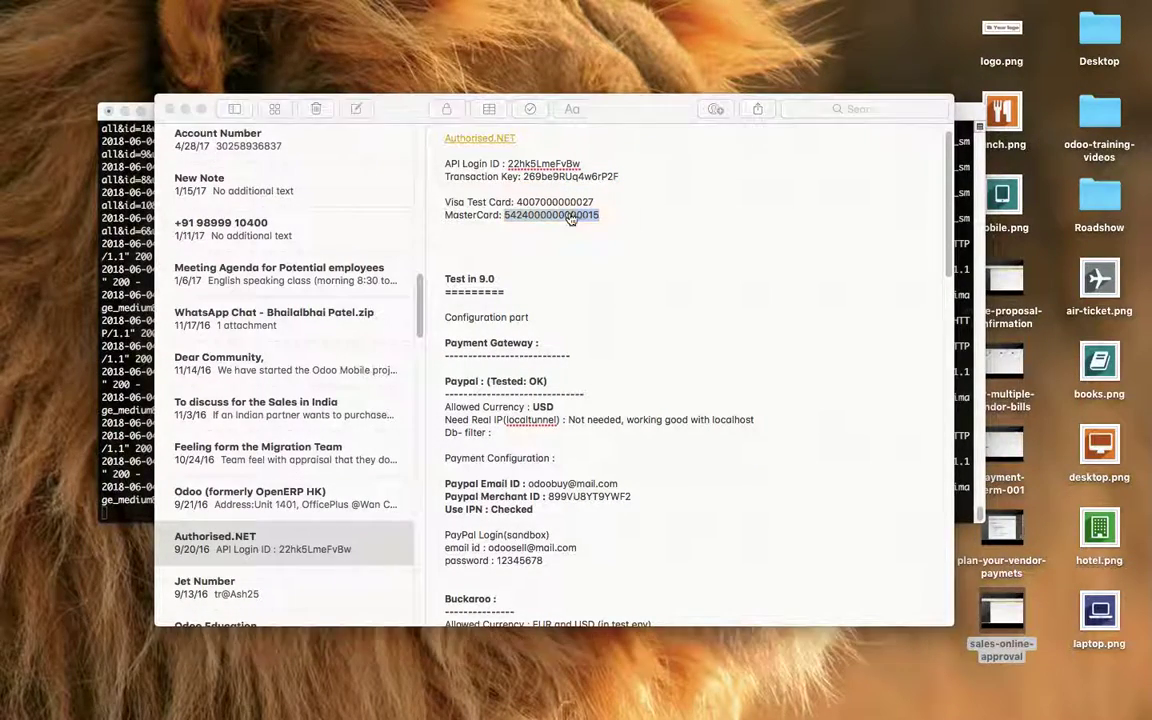
{"action": "key", "text": "ctrl+Right"}
{"action": "left_click", "coordinate": [290, 46]}
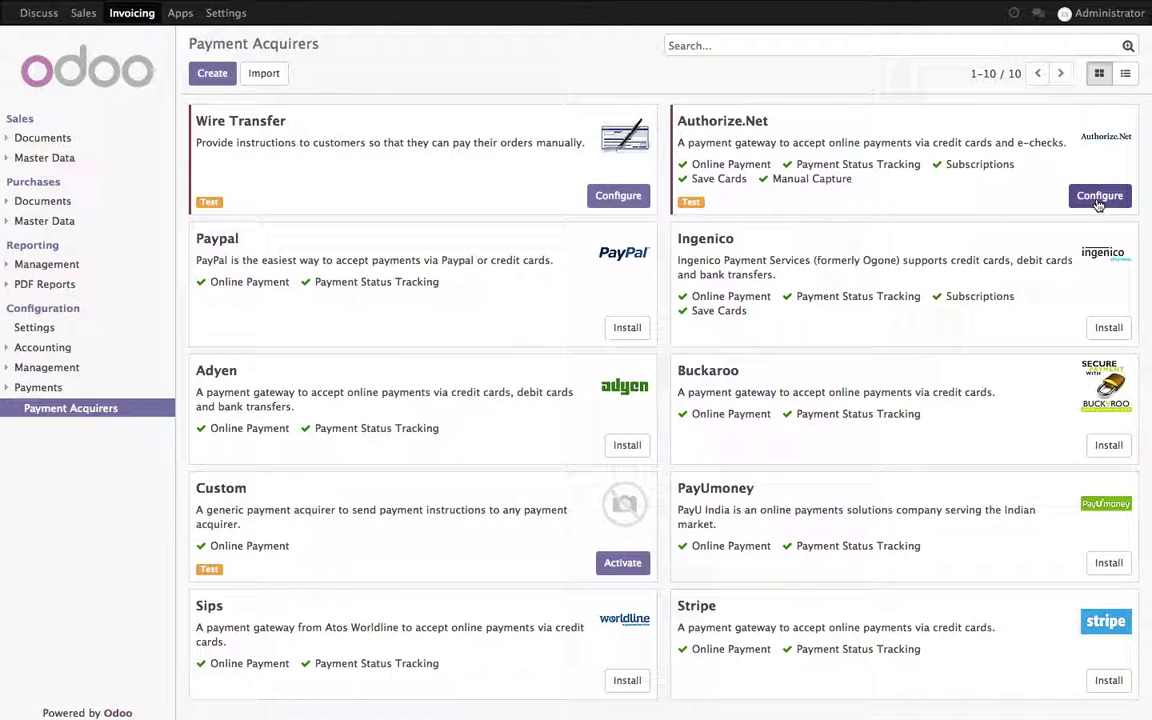
Step: Start a new product in Sales and give it the desktop.png picture
{"action": "left_click", "coordinate": [85, 13]}
{"action": "left_click", "coordinate": [80, 287]}
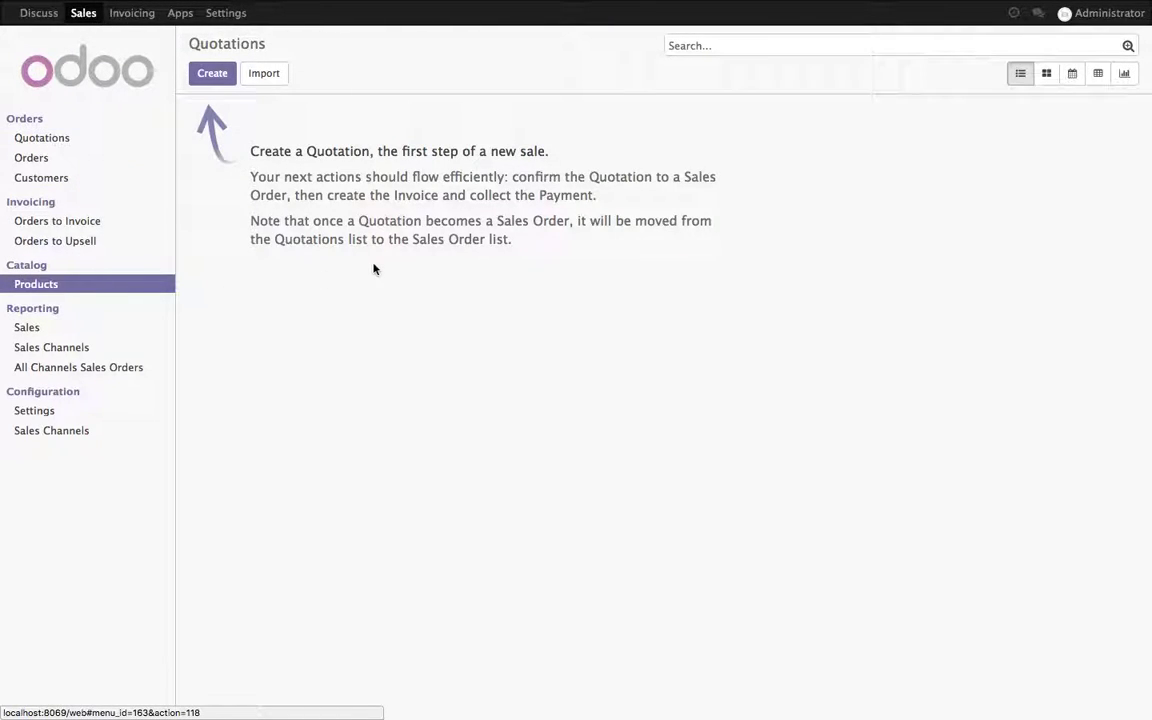
{"action": "left_click", "coordinate": [208, 72]}
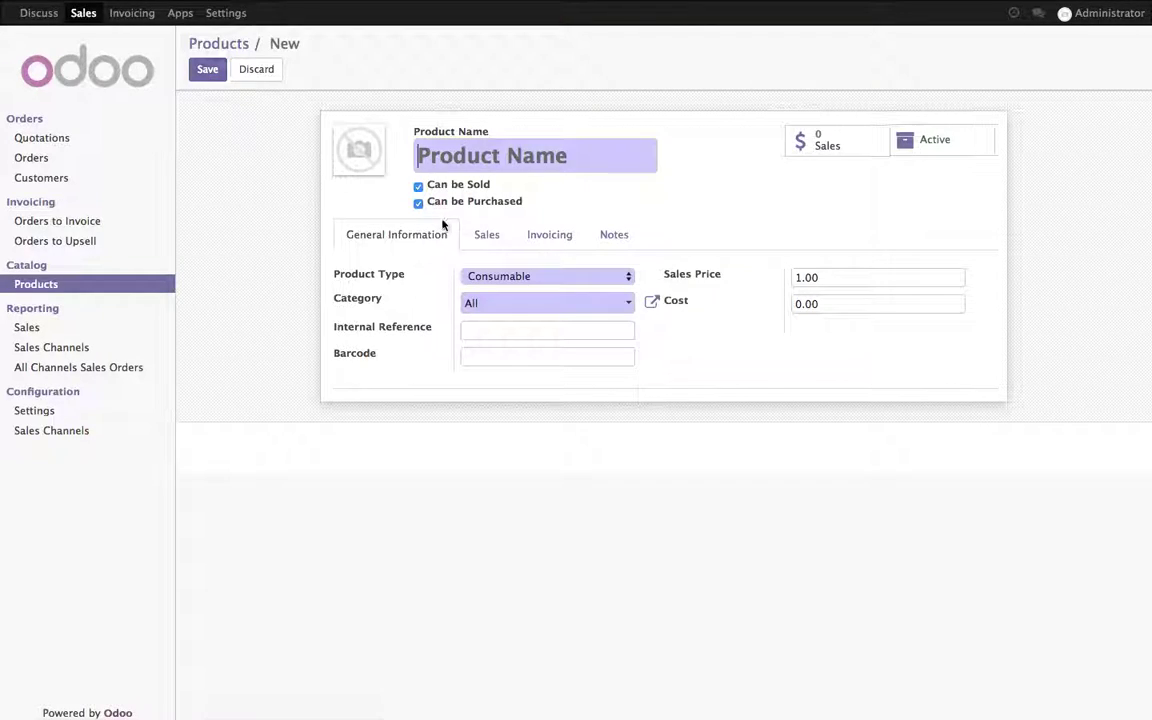
{"action": "left_click", "coordinate": [343, 138]}
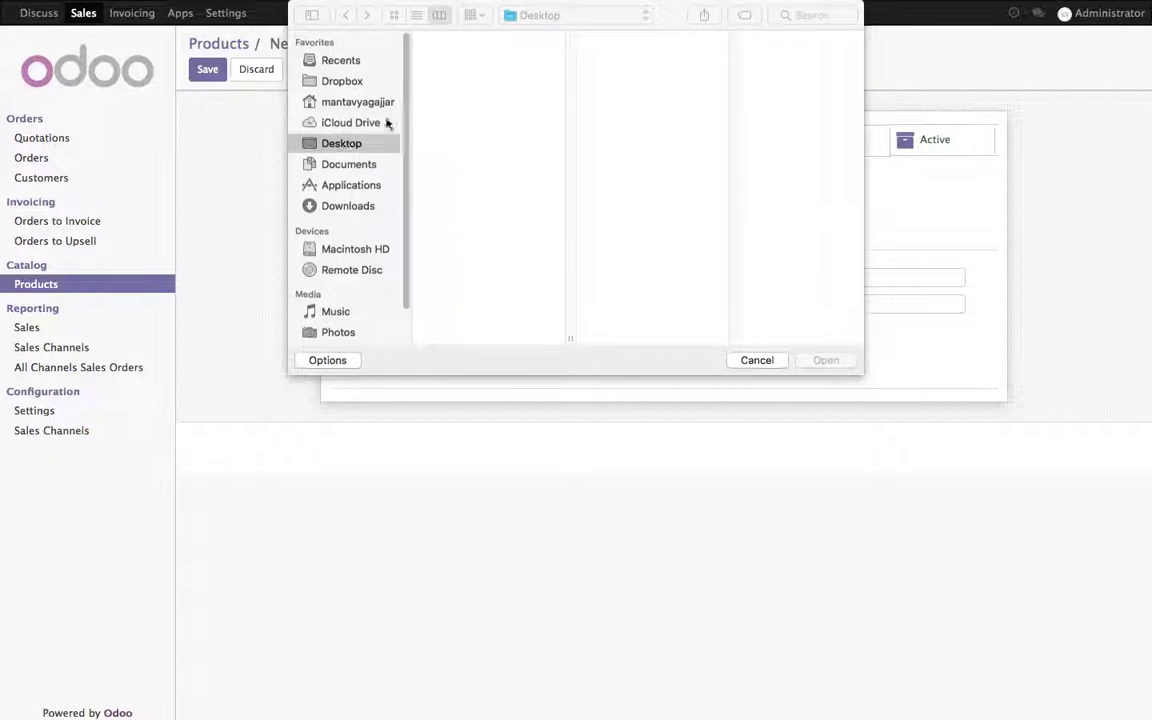
{"action": "double_click", "coordinate": [448, 82]}
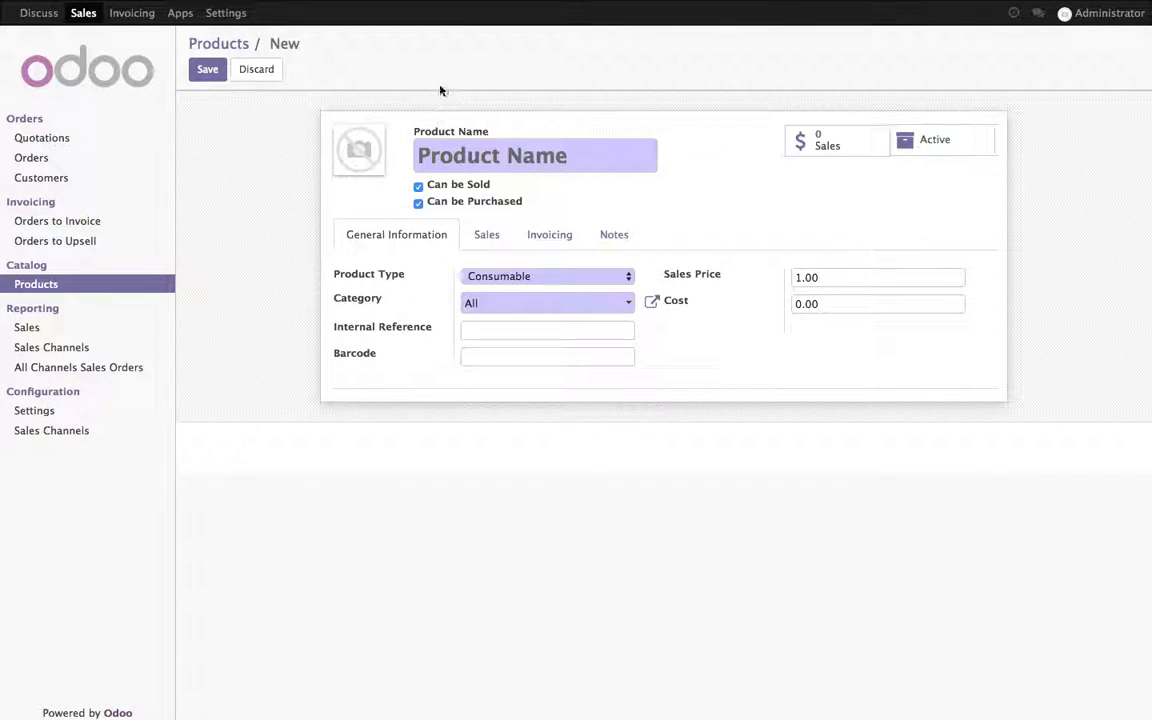
Step: Name it Desktop Computer (E-20392) with $1,650 sales price and $1,200 cost
{"action": "left_click", "coordinate": [441, 150]}
{"action": "type", "text": "De"}
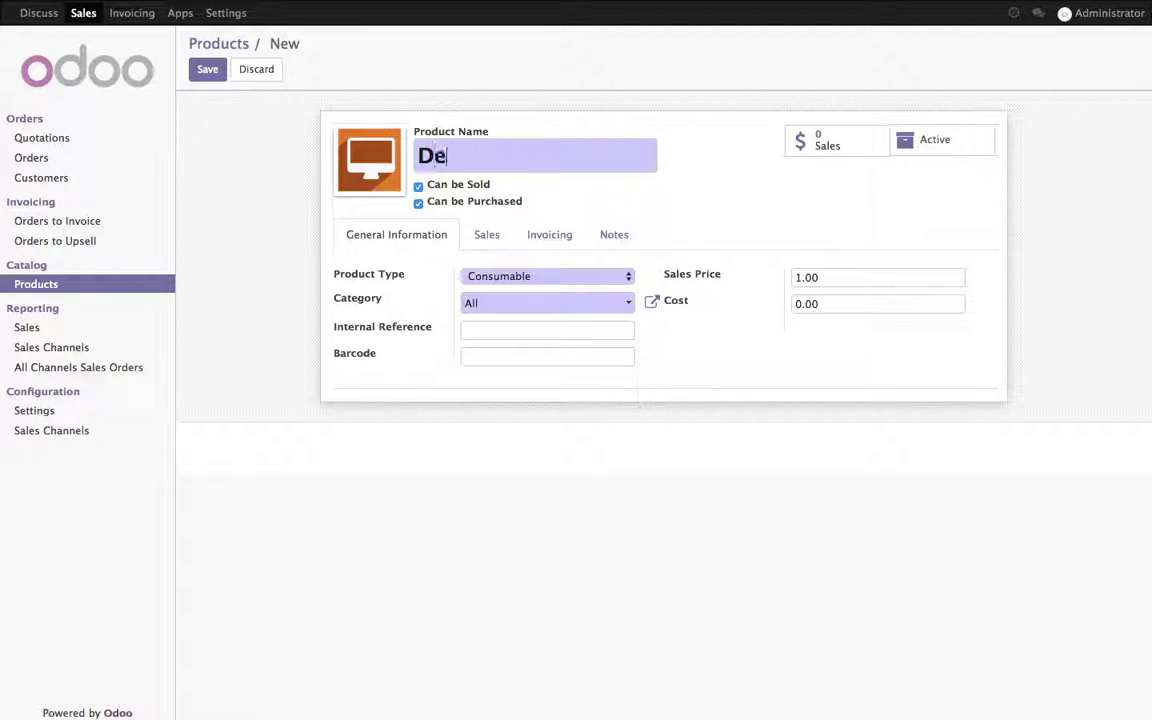
{"action": "type", "text": "sktop Computer"}
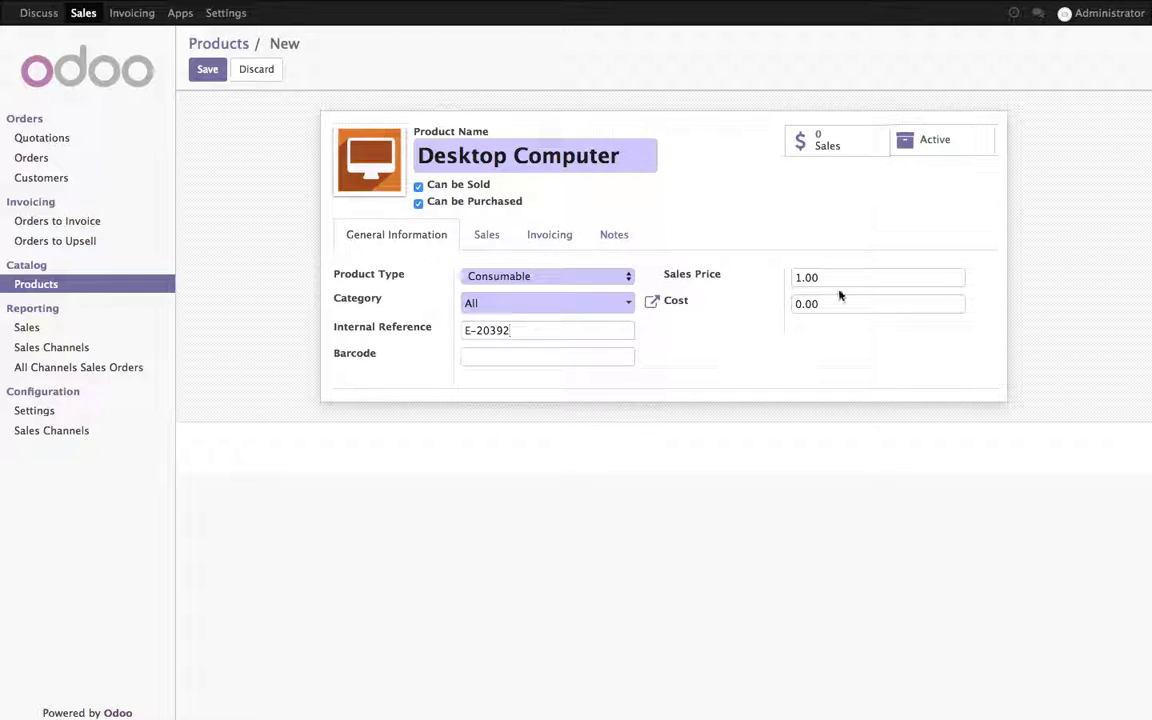
{"action": "left_click_drag", "start_coordinate": [828, 275], "coordinate": [727, 279]}
{"action": "left_click_drag", "start_coordinate": [902, 306], "coordinate": [799, 305]}
{"action": "type", "text": "1"}
Step: Add Tax 15.00% as both customer and vendor tax on the Invoicing tab
{"action": "left_click", "coordinate": [562, 240]}
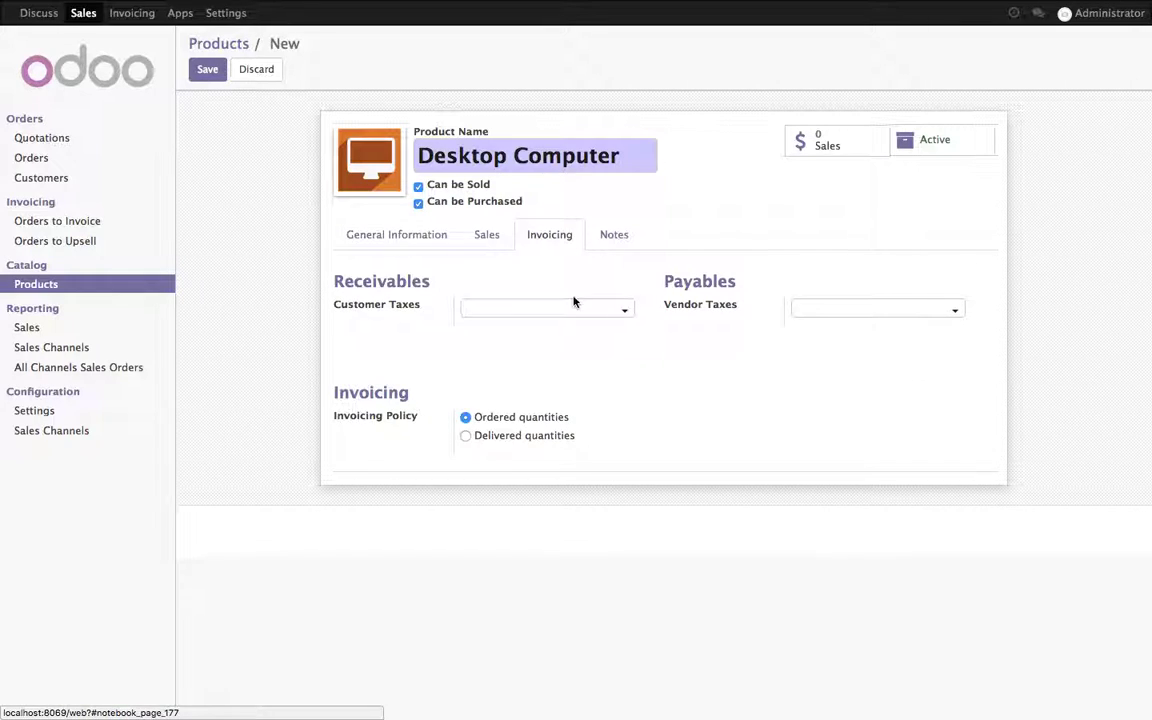
{"action": "left_click", "coordinate": [574, 309]}
{"action": "left_click", "coordinate": [598, 330]}
{"action": "left_click", "coordinate": [826, 310]}
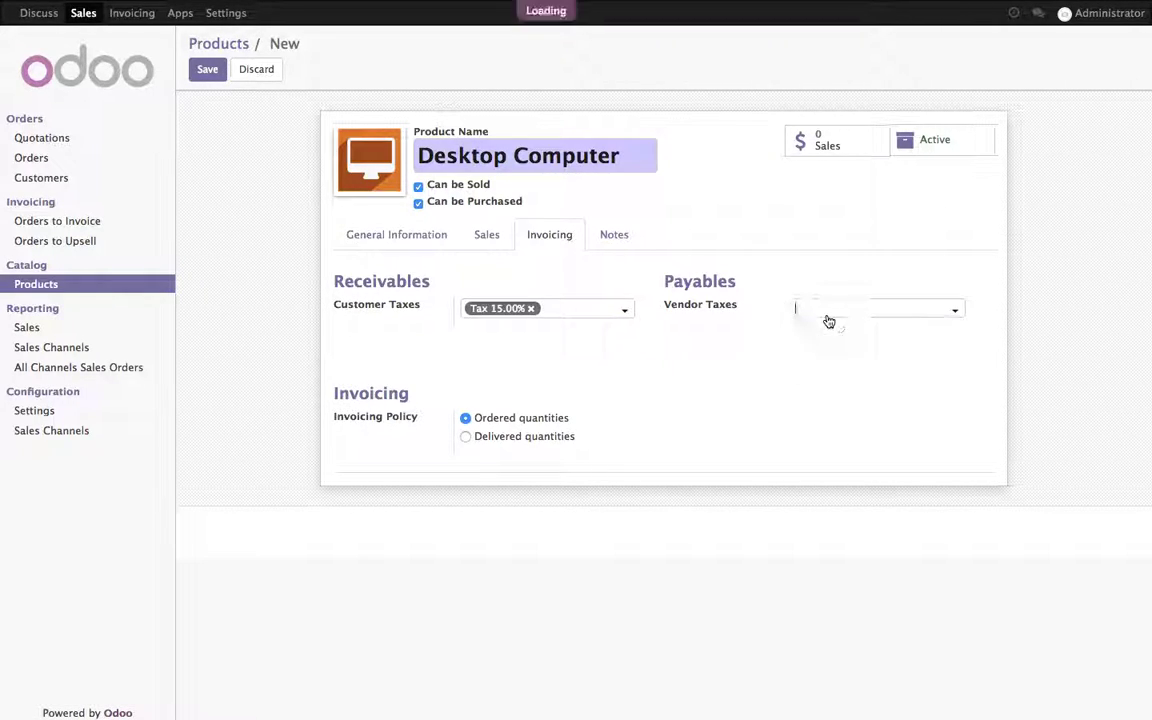
{"action": "left_click", "coordinate": [828, 330]}
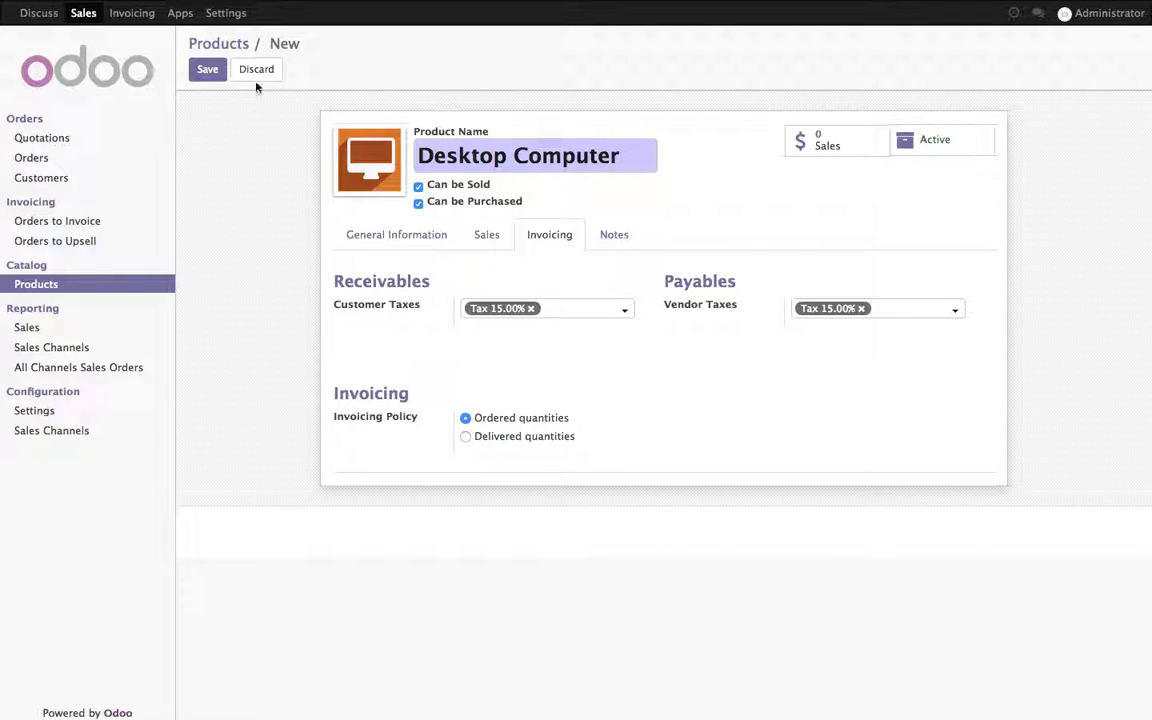
Step: Save the Desktop Computer product and log out of the administrator account
{"action": "left_click", "coordinate": [214, 74]}
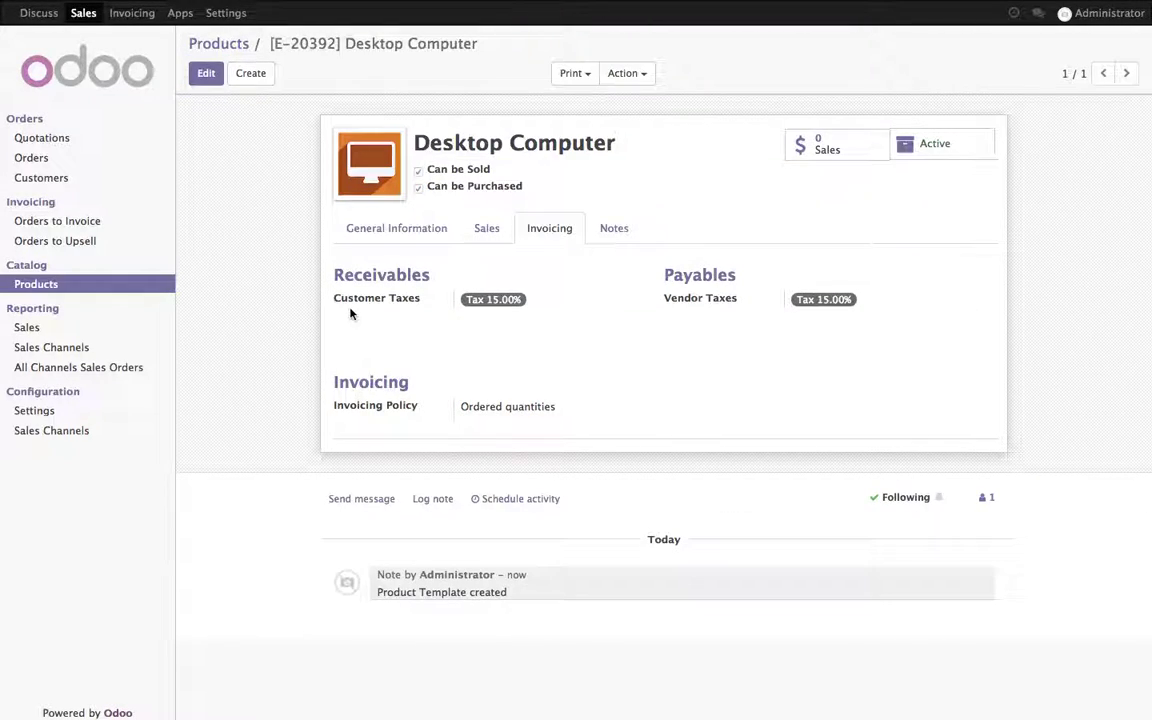
{"action": "left_click", "coordinate": [390, 232]}
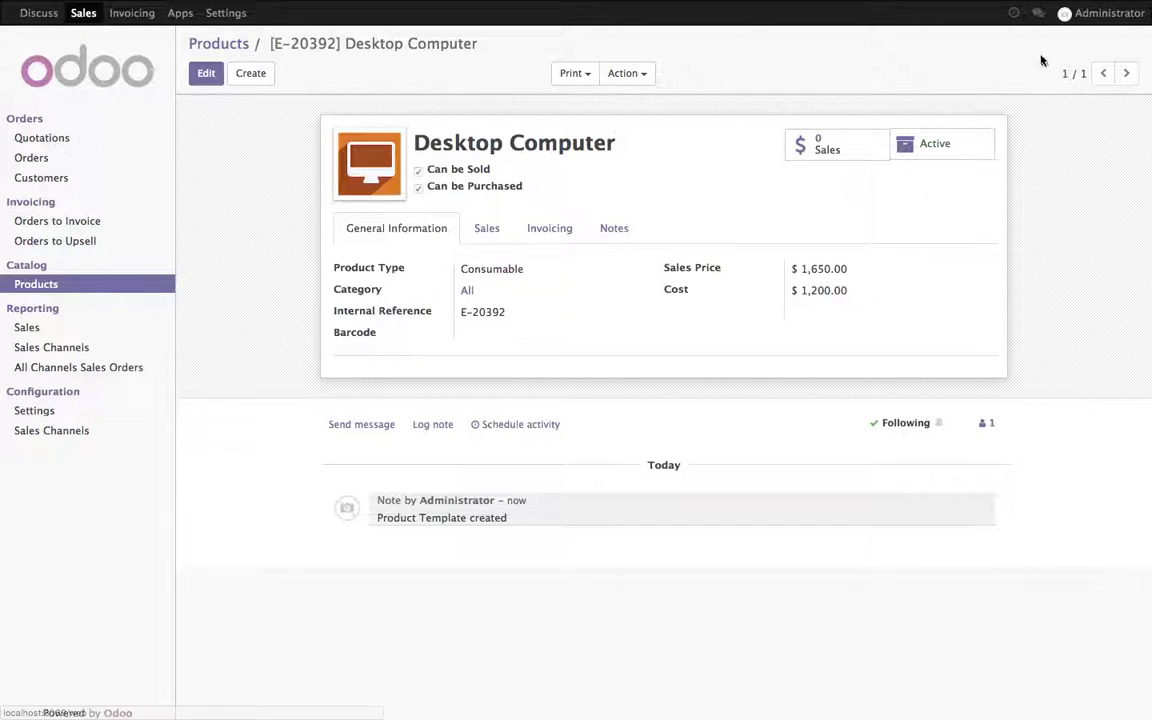
{"action": "left_click", "coordinate": [1075, 13]}
{"action": "left_click", "coordinate": [1058, 137]}
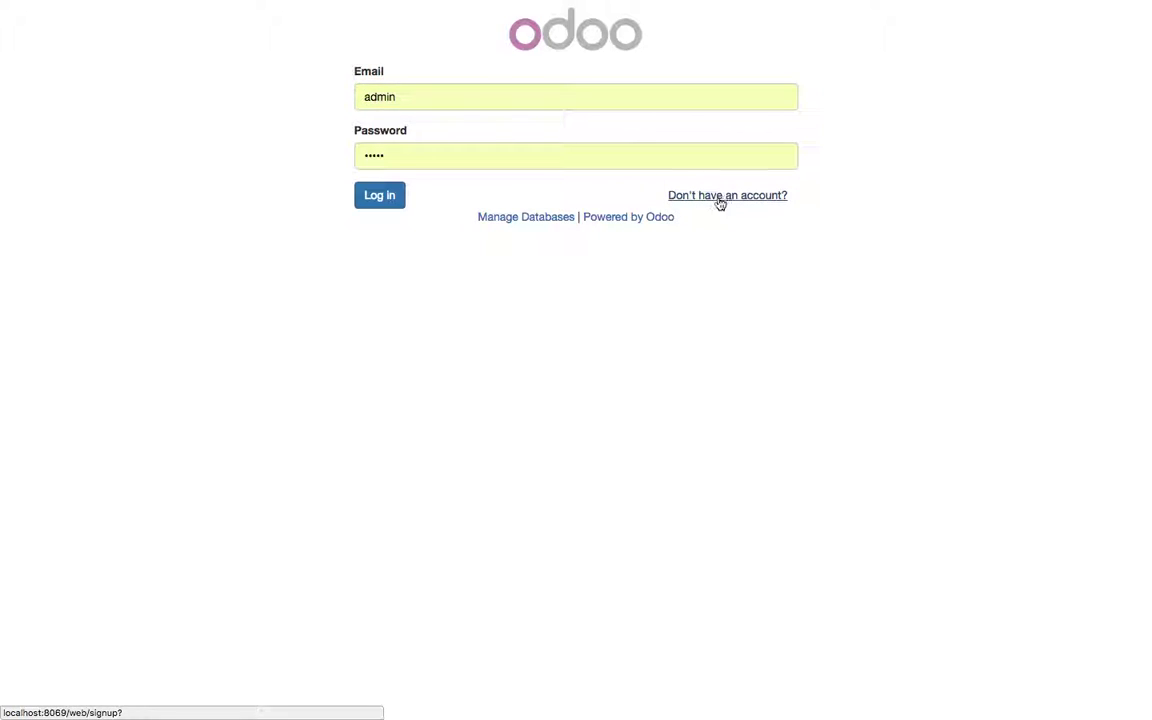
Step: Sign up a new customer account with the customer's e-mail, name and password
{"action": "left_click", "coordinate": [720, 197]}
{"action": "type", "text": "m"}
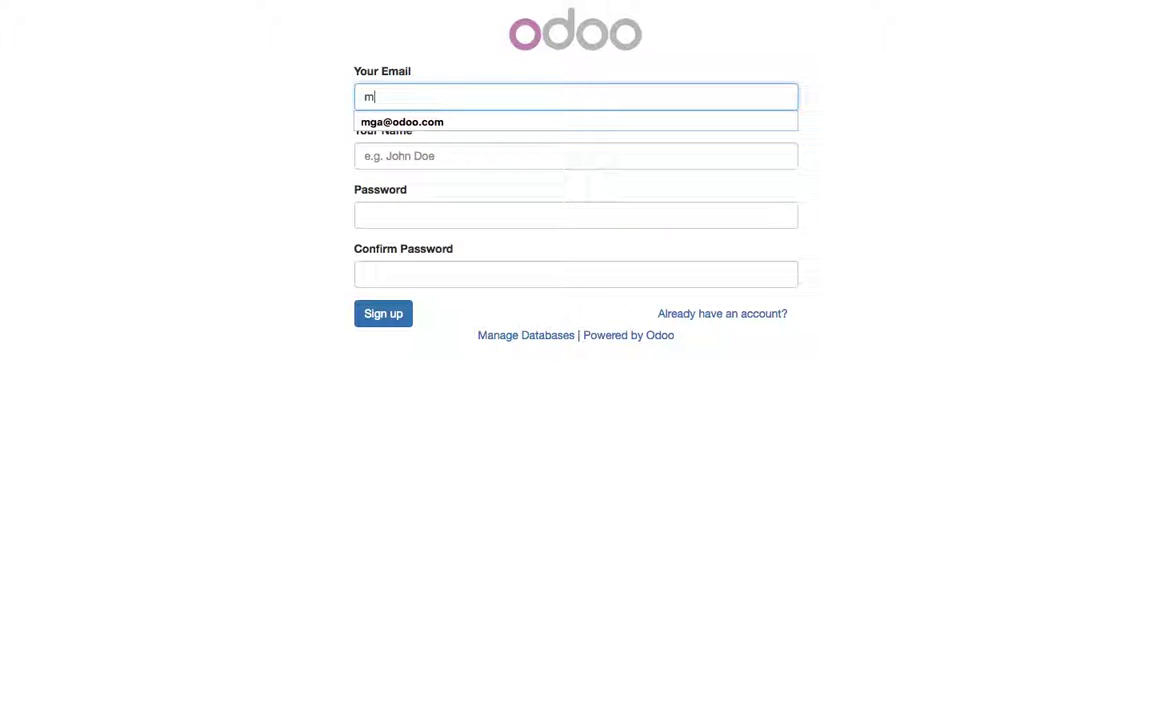
{"action": "type", "text": "g"}
{"action": "key", "text": "Down"}
{"action": "key", "text": "Return"}
{"action": "key", "text": "Tab"}
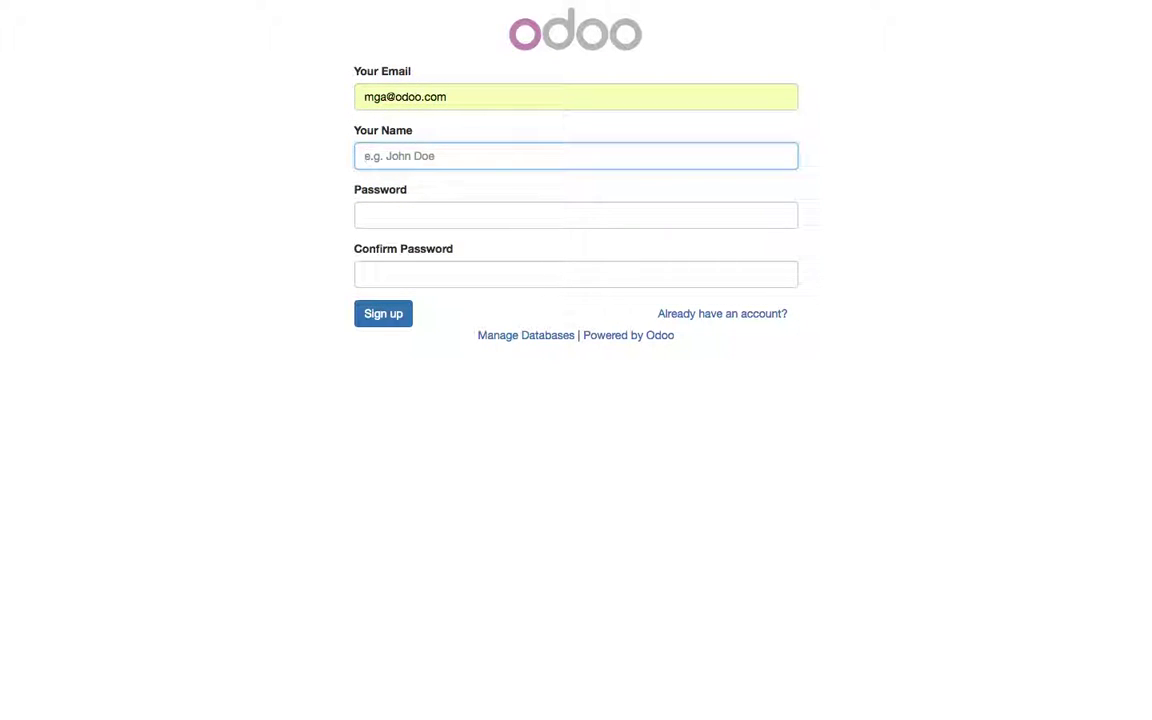
{"action": "type", "text": "Man"}
{"action": "key", "text": "Down"}
{"action": "key", "text": "Return"}
{"action": "key", "text": "Tab"}
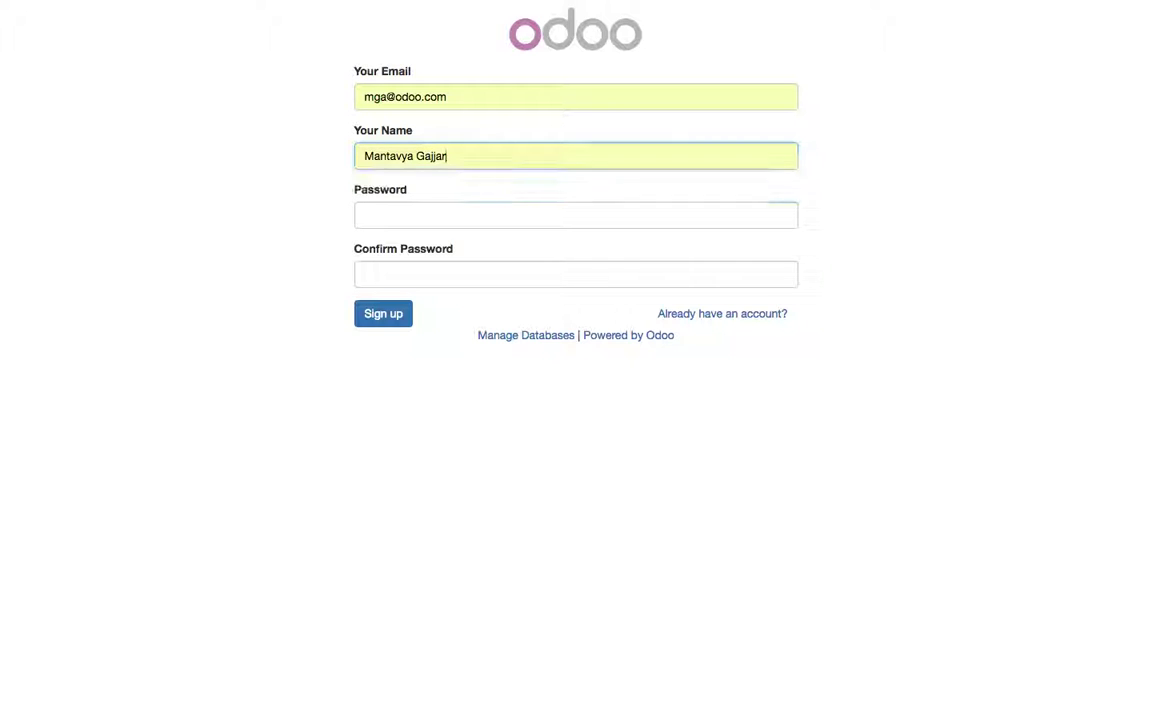
{"action": "type", "text": "a"}
{"action": "key", "text": "Tab"}
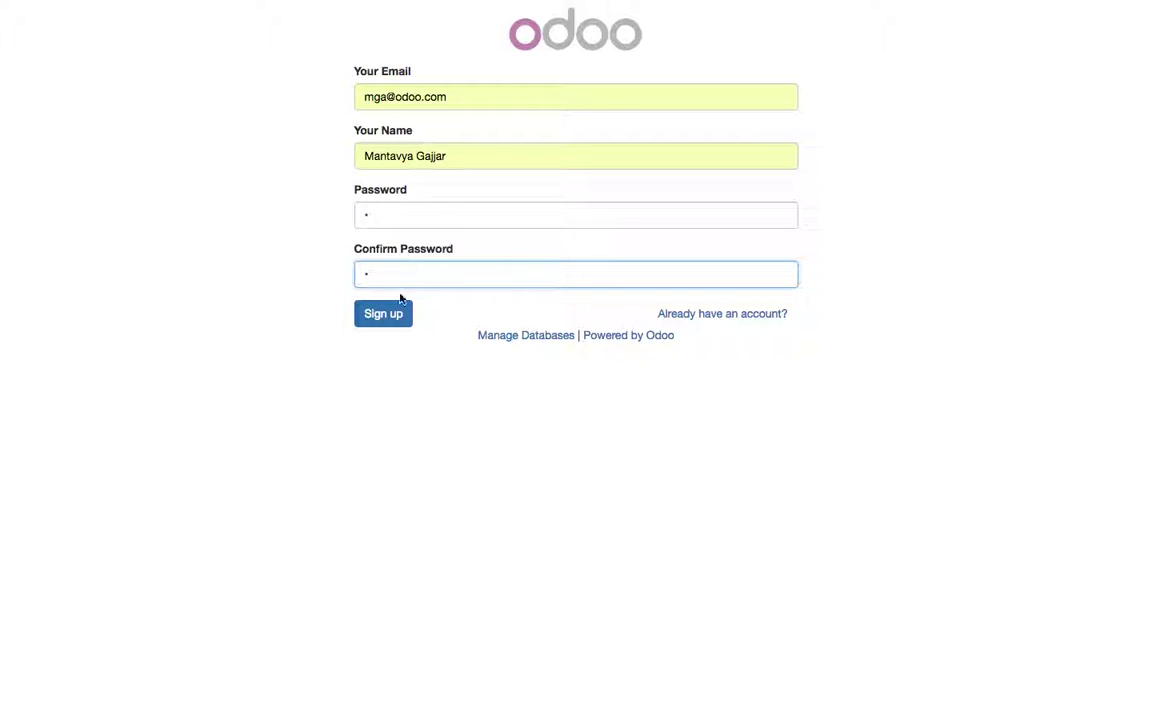
{"action": "type", "text": "a"}
{"action": "left_click", "coordinate": [392, 313]}
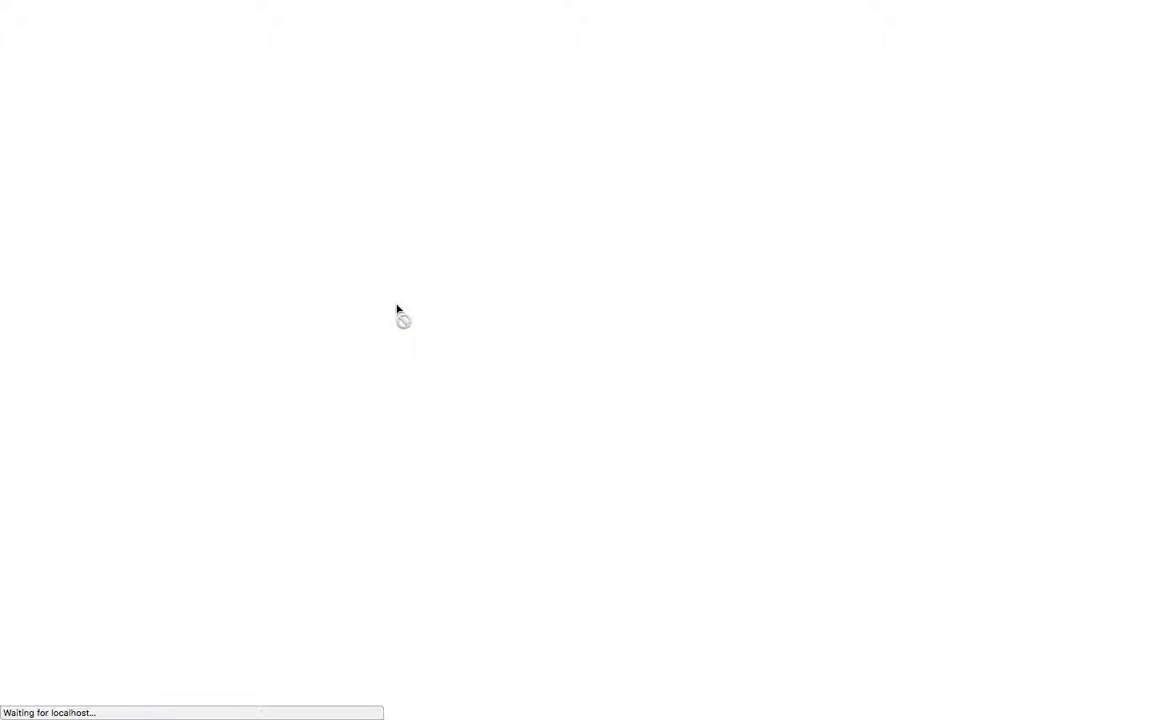
Step: Fill in the customer's phone number and address with India as country, and confirm
{"action": "left_click", "coordinate": [957, 129]}
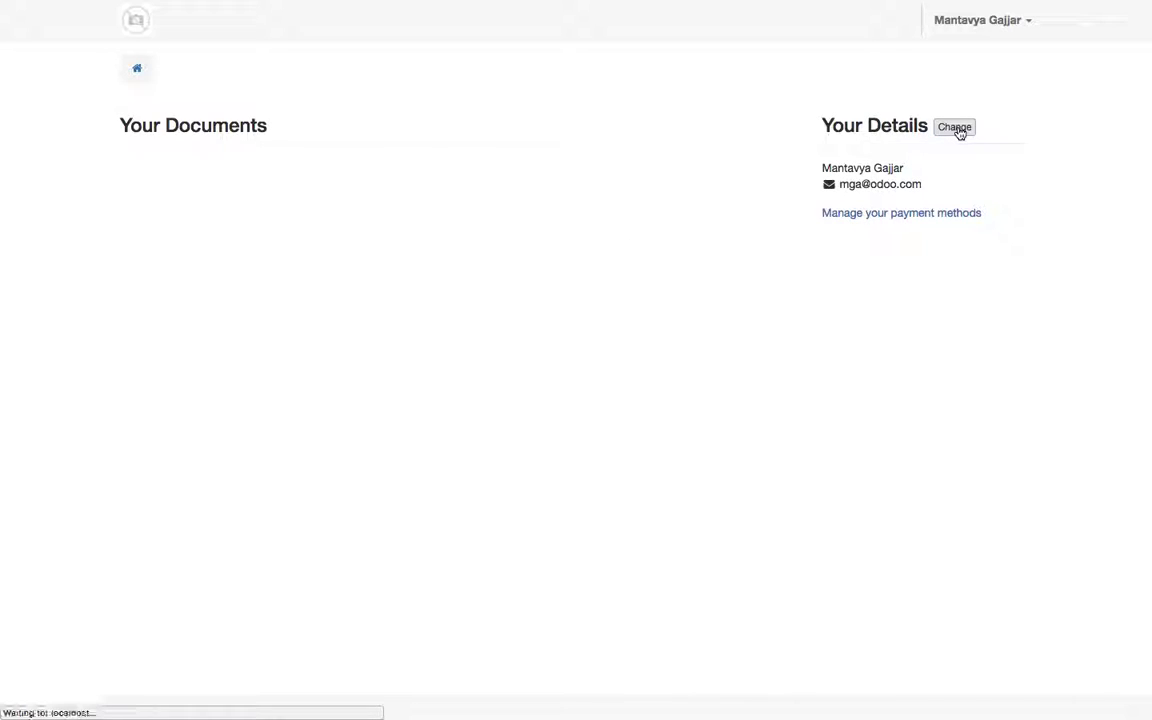
{"action": "left_click", "coordinate": [242, 241]}
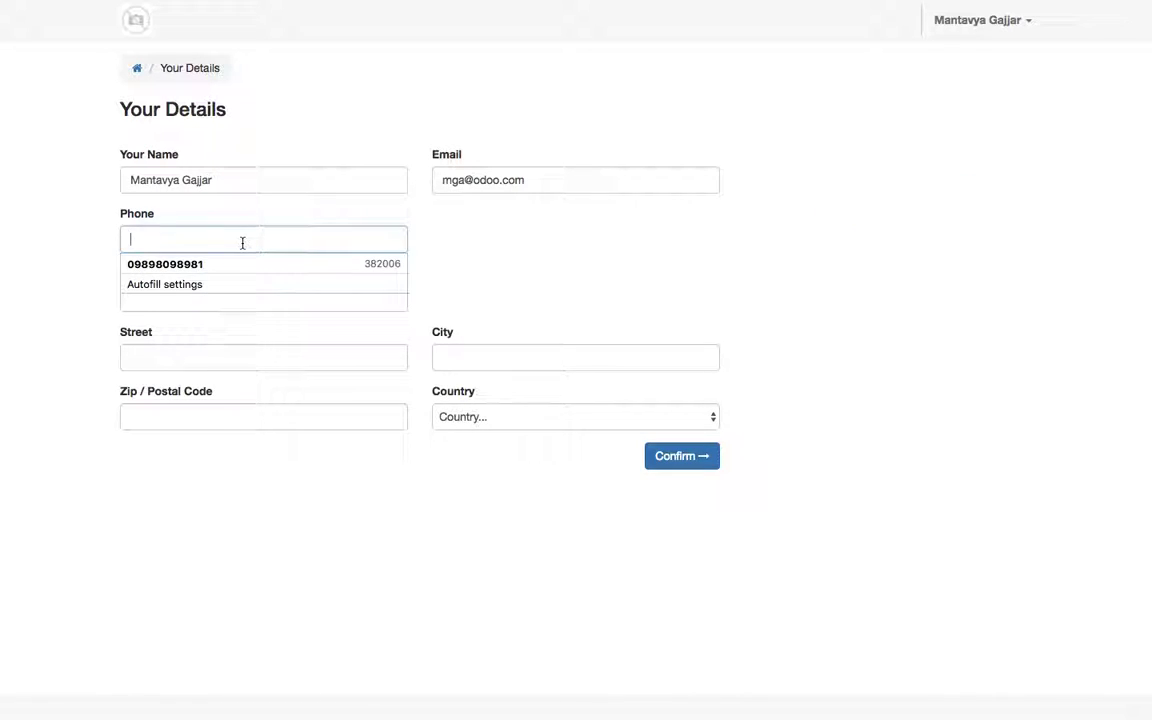
{"action": "left_click", "coordinate": [242, 262]}
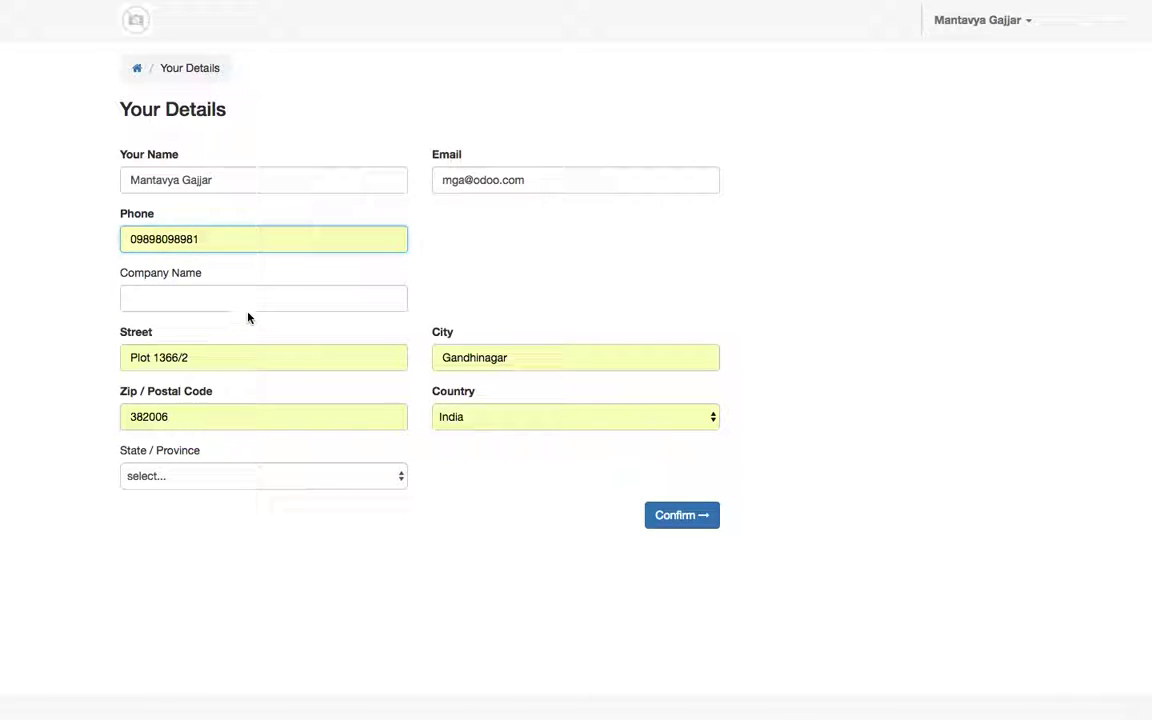
{"action": "left_click", "coordinate": [445, 421]}
{"action": "left_click", "coordinate": [446, 422]}
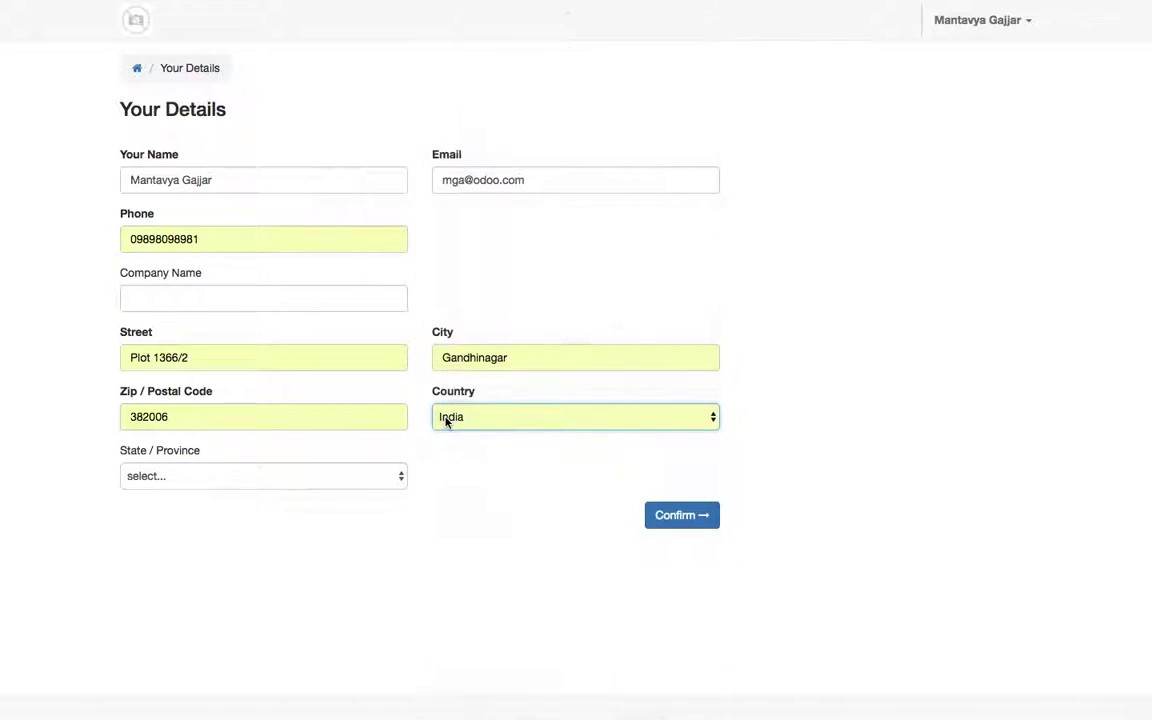
{"action": "key", "text": "Tab"}
{"action": "left_click", "coordinate": [671, 515]}
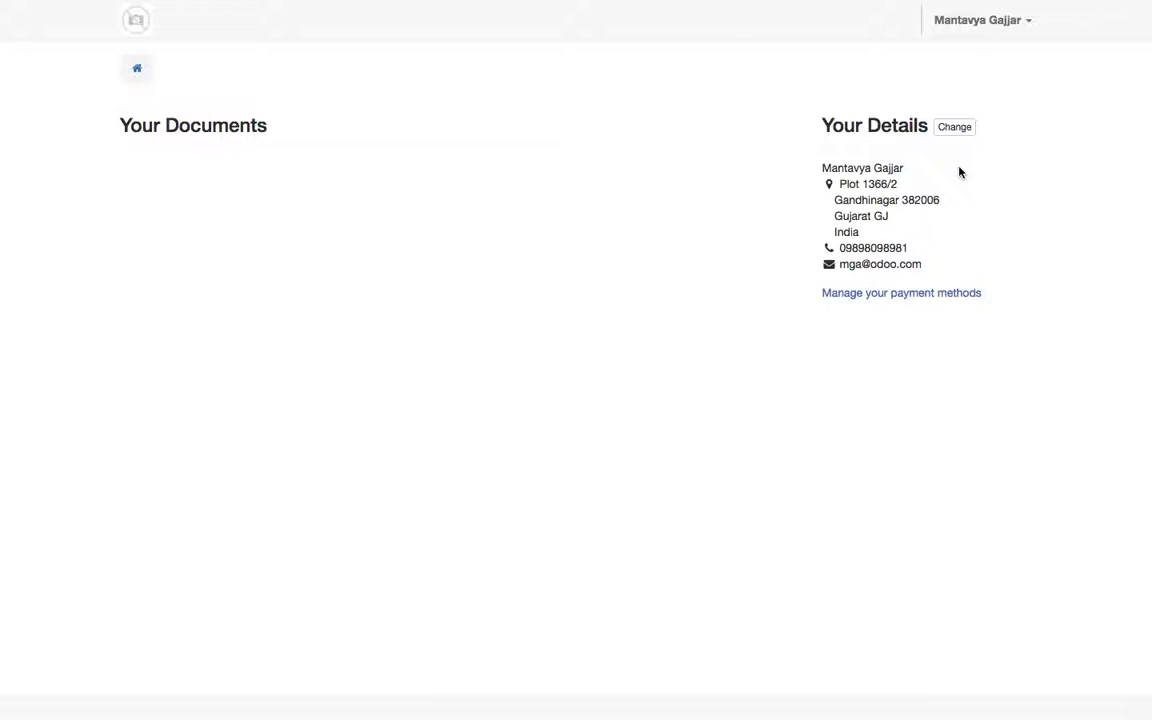
Step: Log out of the customer account and log back in as administrator
{"action": "left_click", "coordinate": [1028, 22]}
{"action": "left_click", "coordinate": [1014, 78]}
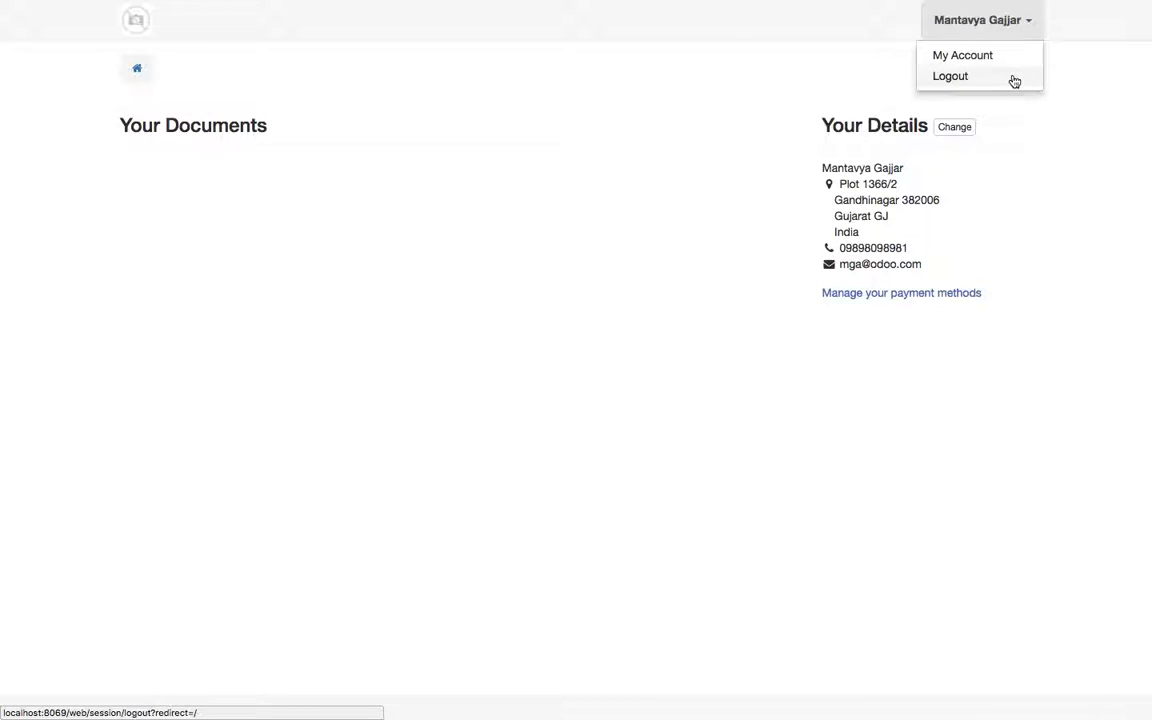
{"action": "left_click", "coordinate": [366, 200]}
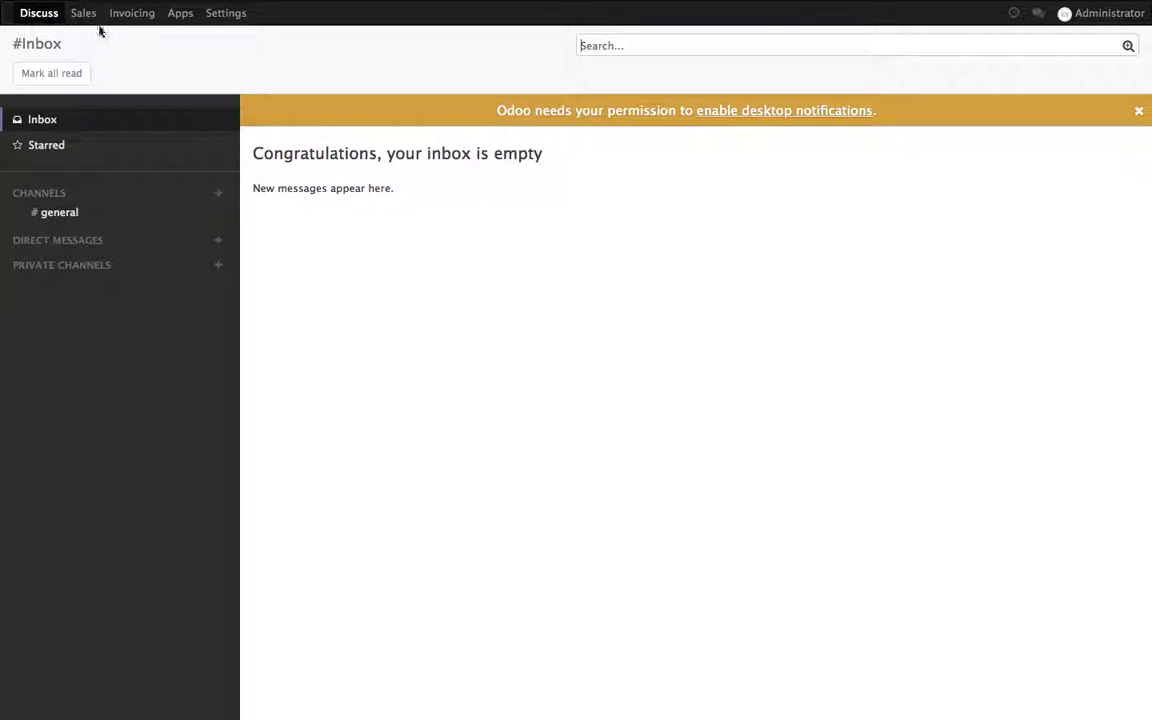
Step: Create a new quotation in Sales for the newly registered customer
{"action": "left_click", "coordinate": [88, 18]}
{"action": "left_click", "coordinate": [205, 76]}
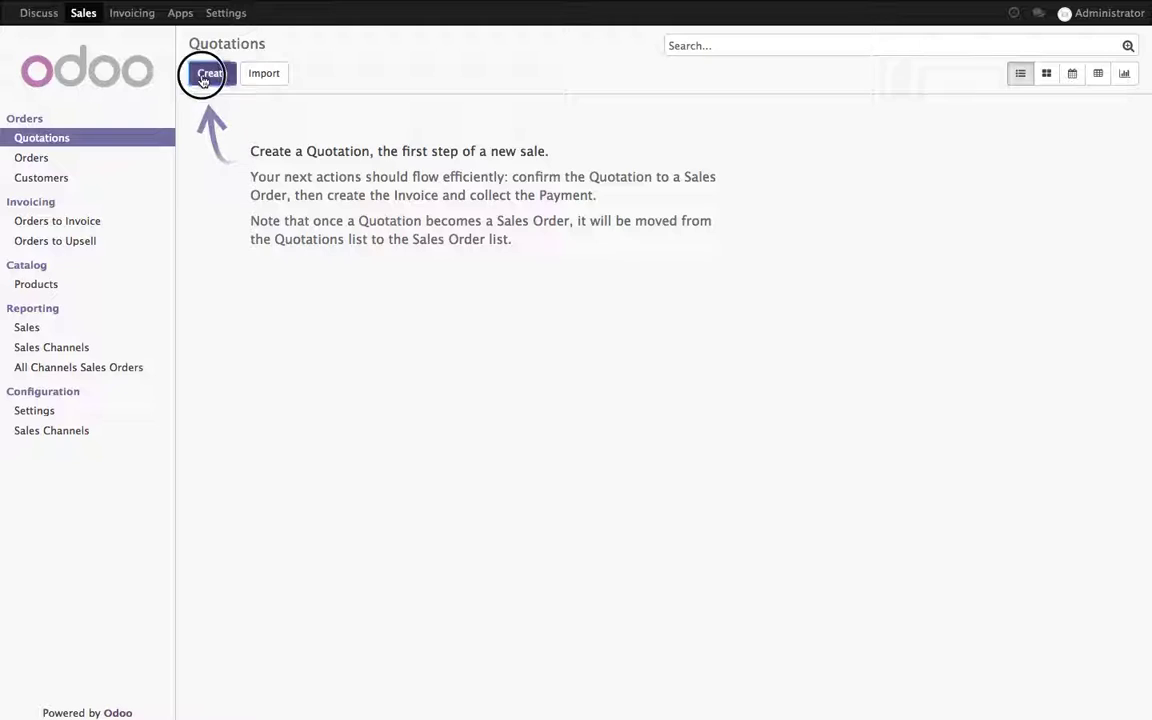
{"action": "left_click", "coordinate": [514, 213]}
{"action": "left_click", "coordinate": [514, 230]}
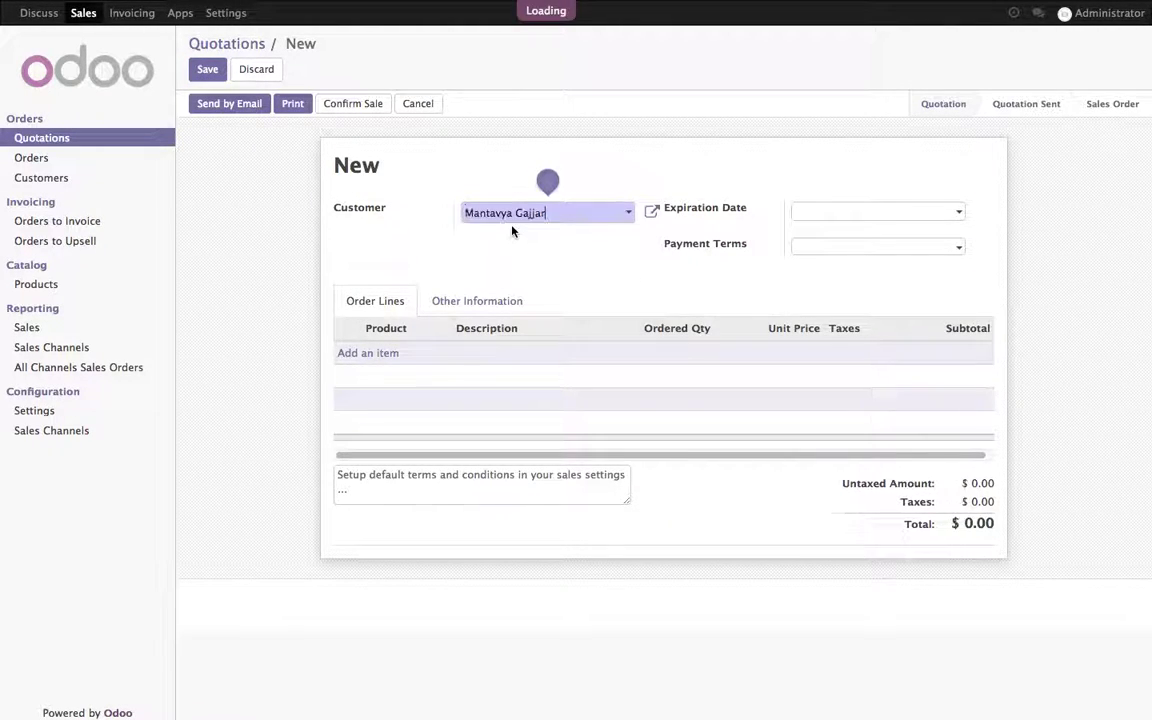
Step: Add 4 units of [E-20392] Desktop Computer and save the quotation
{"action": "left_click", "coordinate": [401, 355]}
{"action": "left_click", "coordinate": [405, 356]}
{"action": "left_click", "coordinate": [414, 380]}
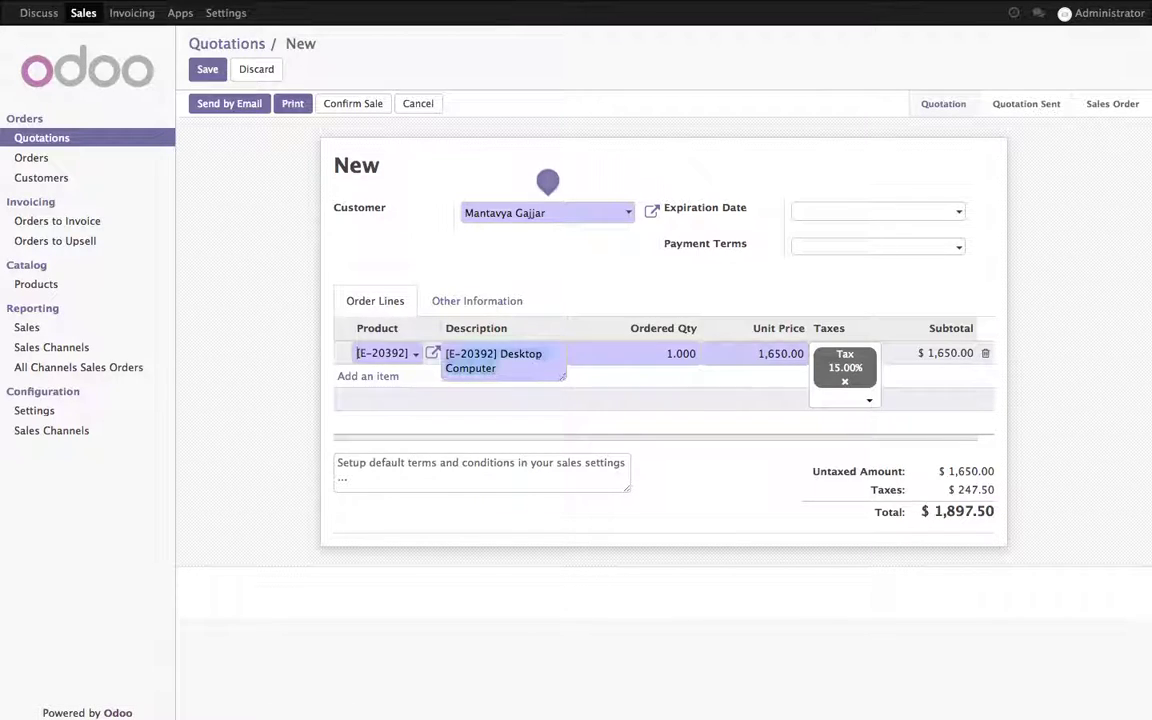
{"action": "type", "text": "4"}
{"action": "key", "text": "Tab"}
{"action": "left_click", "coordinate": [868, 532]}
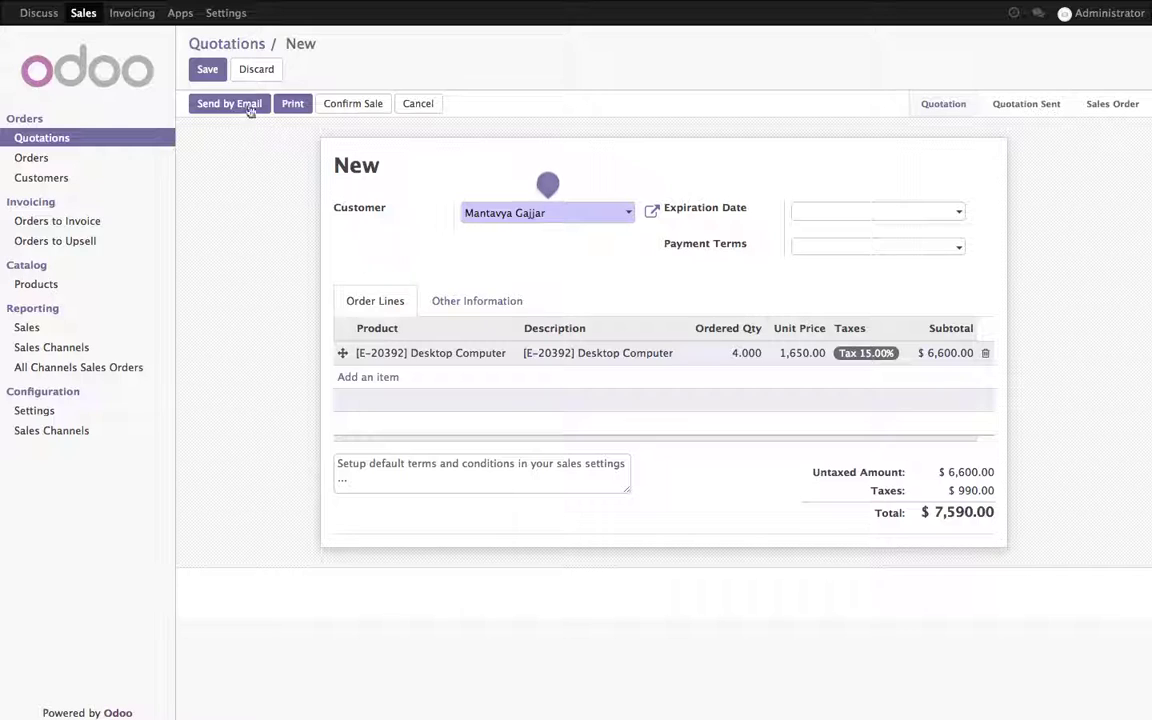
{"action": "left_click", "coordinate": [207, 69]}
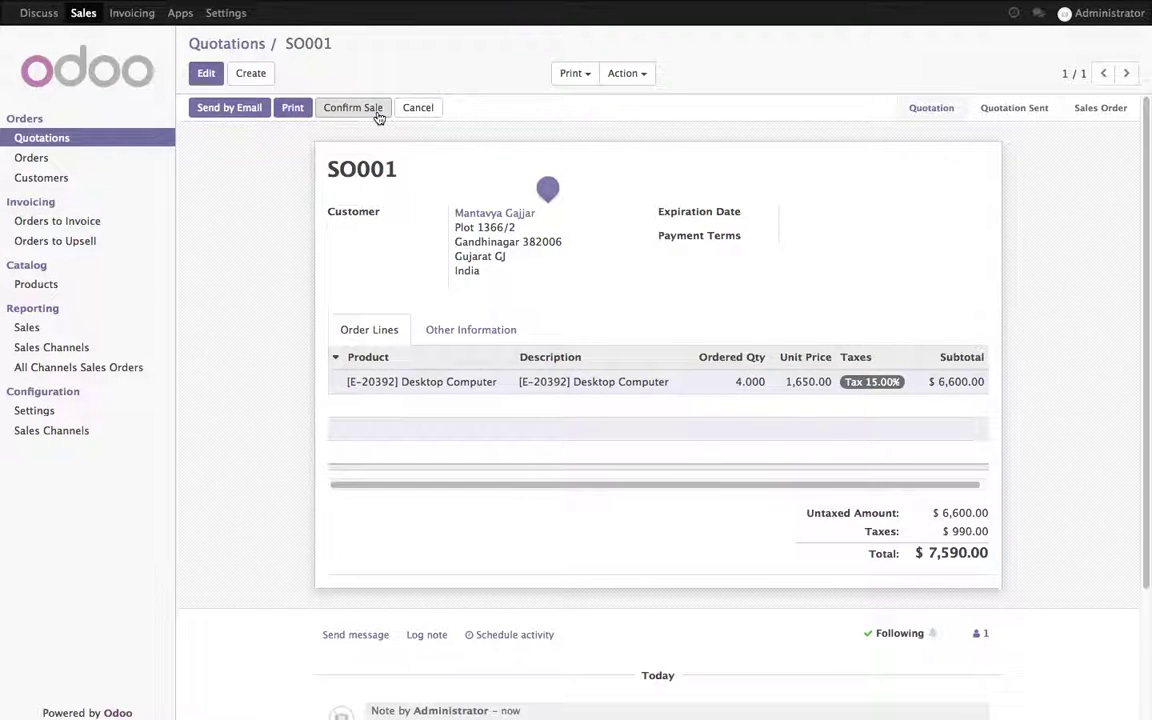
Step: Email SO001 with its Accept and pay online link and return to the Quotations list
{"action": "left_click", "coordinate": [233, 110]}
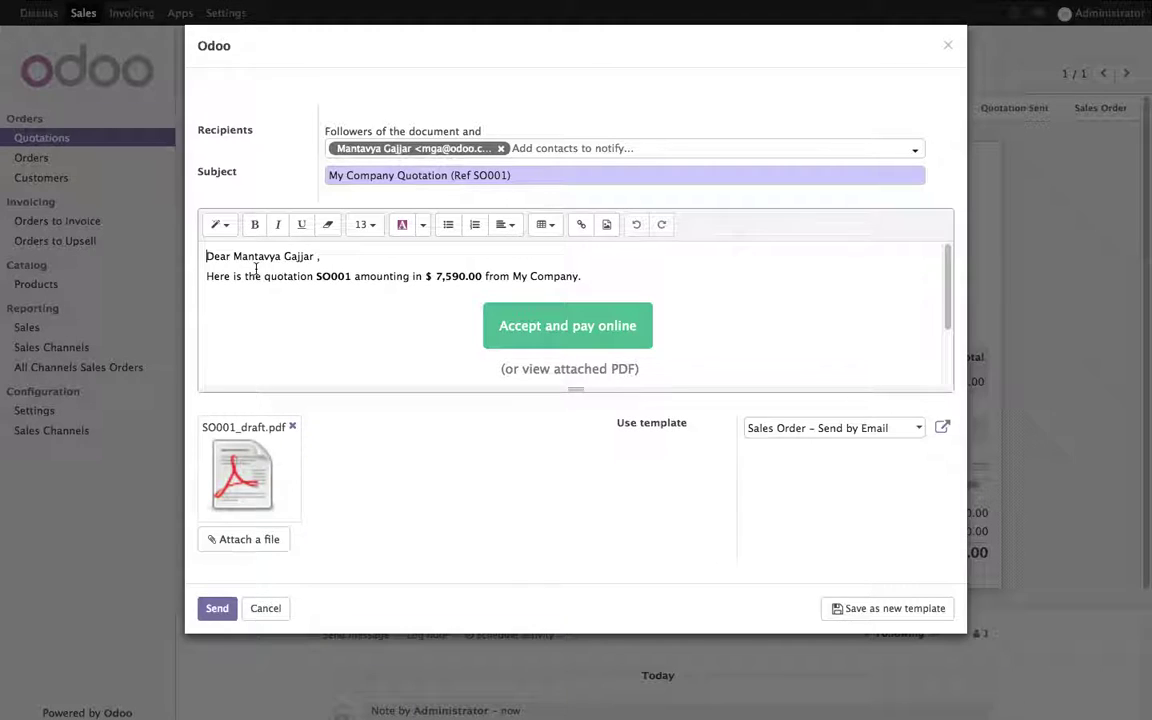
{"action": "left_click", "coordinate": [644, 326]}
{"action": "left_click", "coordinate": [218, 609]}
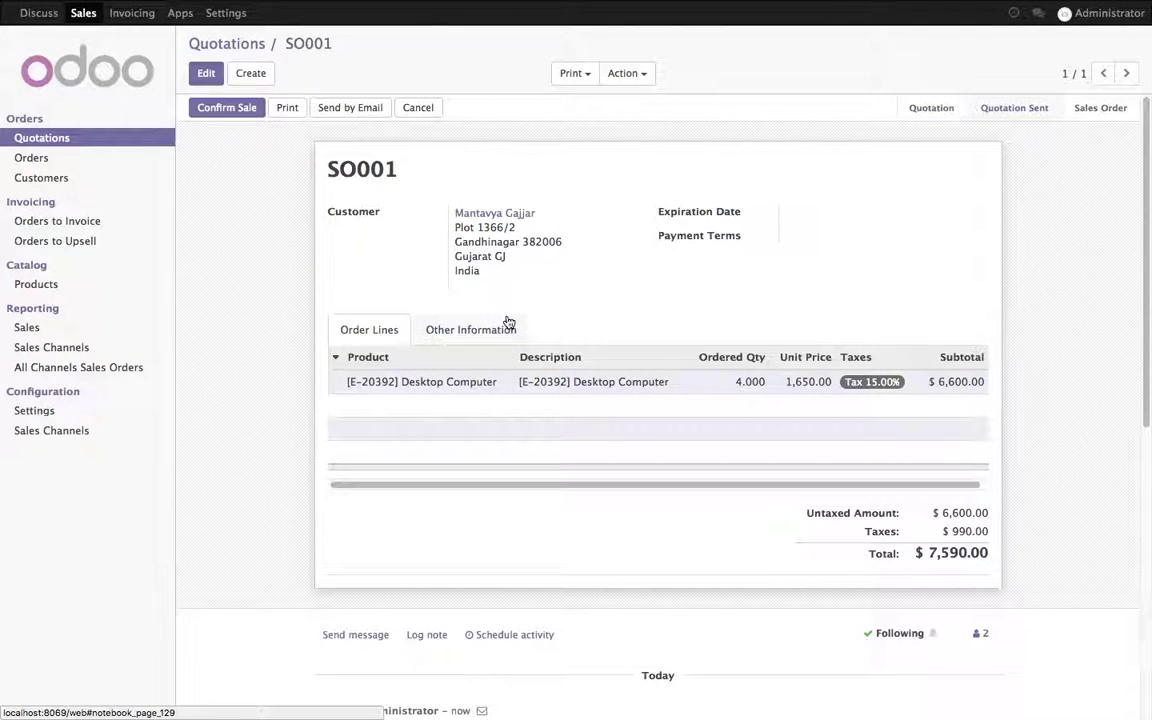
{"action": "left_click", "coordinate": [215, 44]}
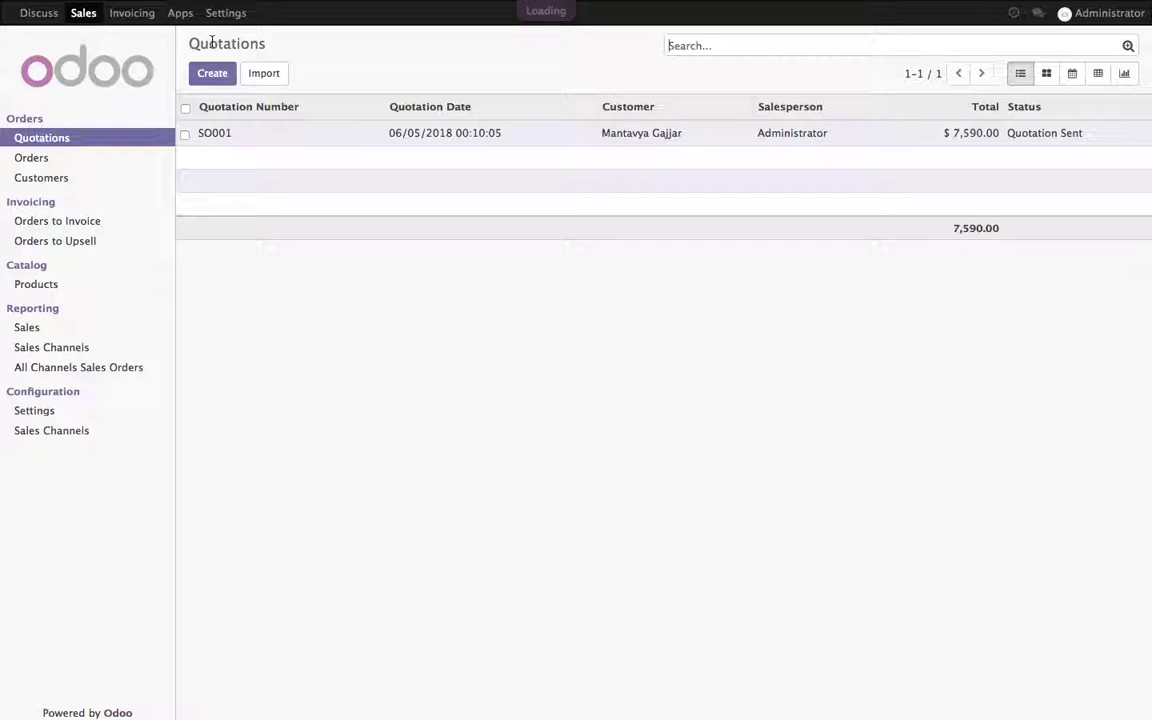
Step: Log out as administrator, sign in with the customer's e-mail and password, and open SO001
{"action": "left_click", "coordinate": [1110, 13]}
{"action": "left_click", "coordinate": [1080, 138]}
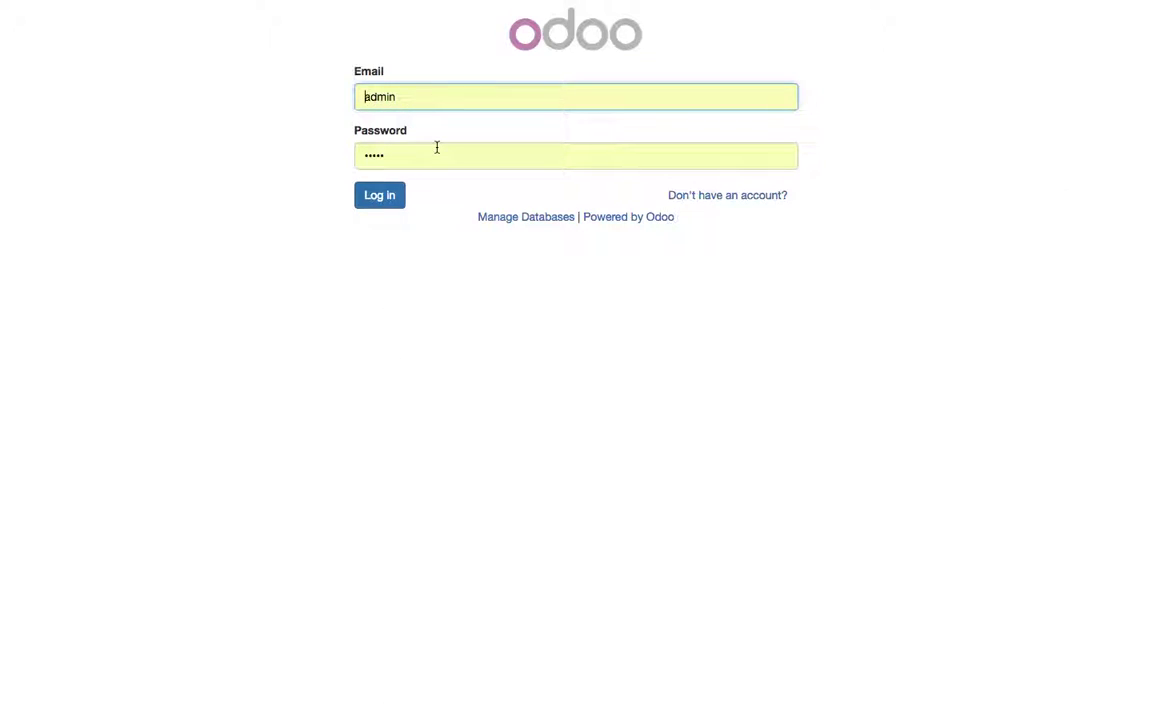
{"action": "left_click", "coordinate": [433, 100]}
{"action": "type", "text": "mg"}
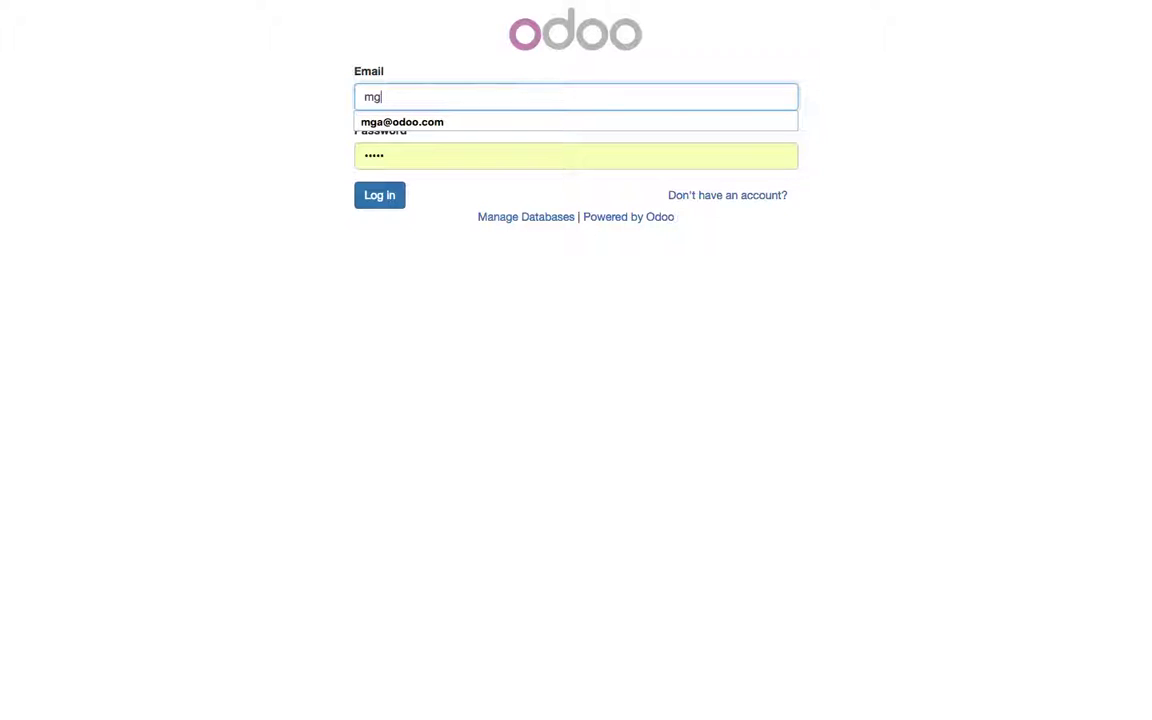
{"action": "key", "text": "Down"}
{"action": "key", "text": "Tab"}
{"action": "type", "text": "1"}
{"action": "key", "text": "Return"}
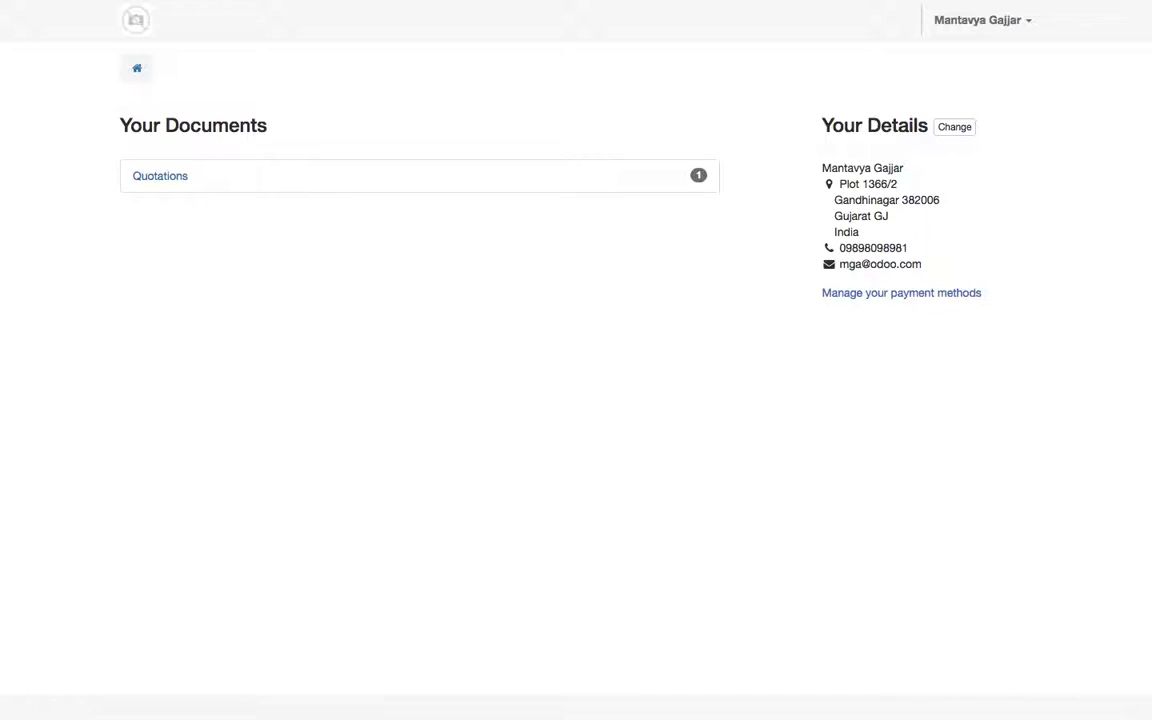
{"action": "left_click", "coordinate": [185, 179]}
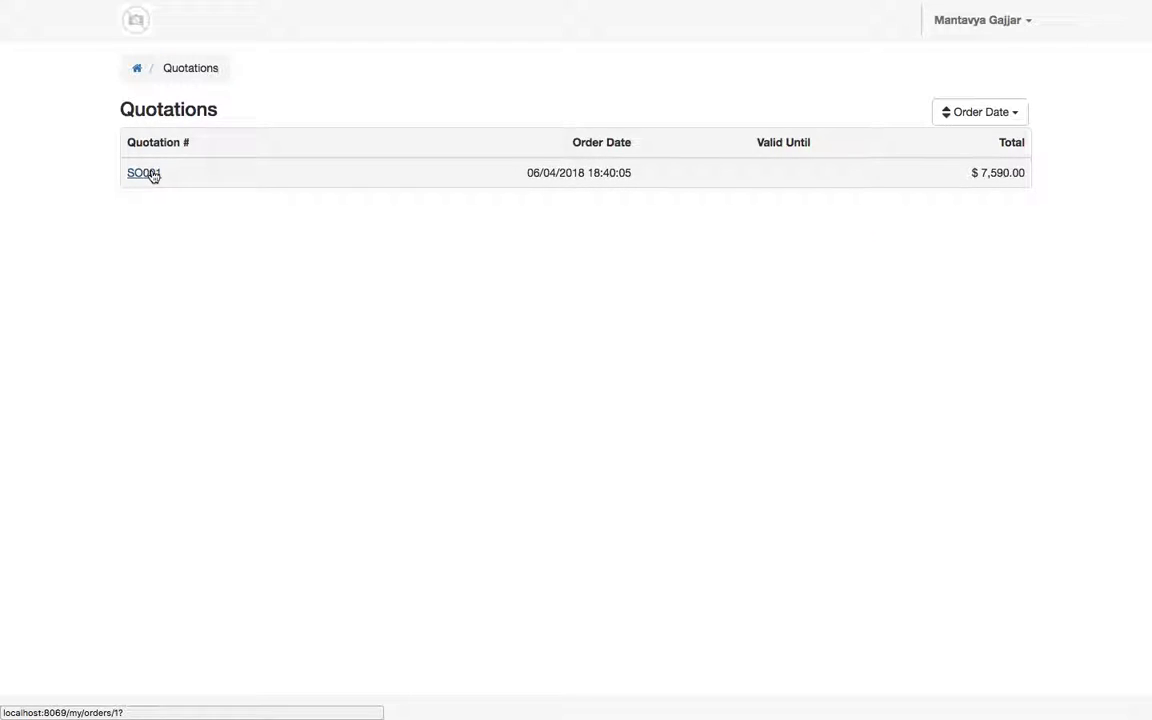
{"action": "left_click", "coordinate": [153, 176]}
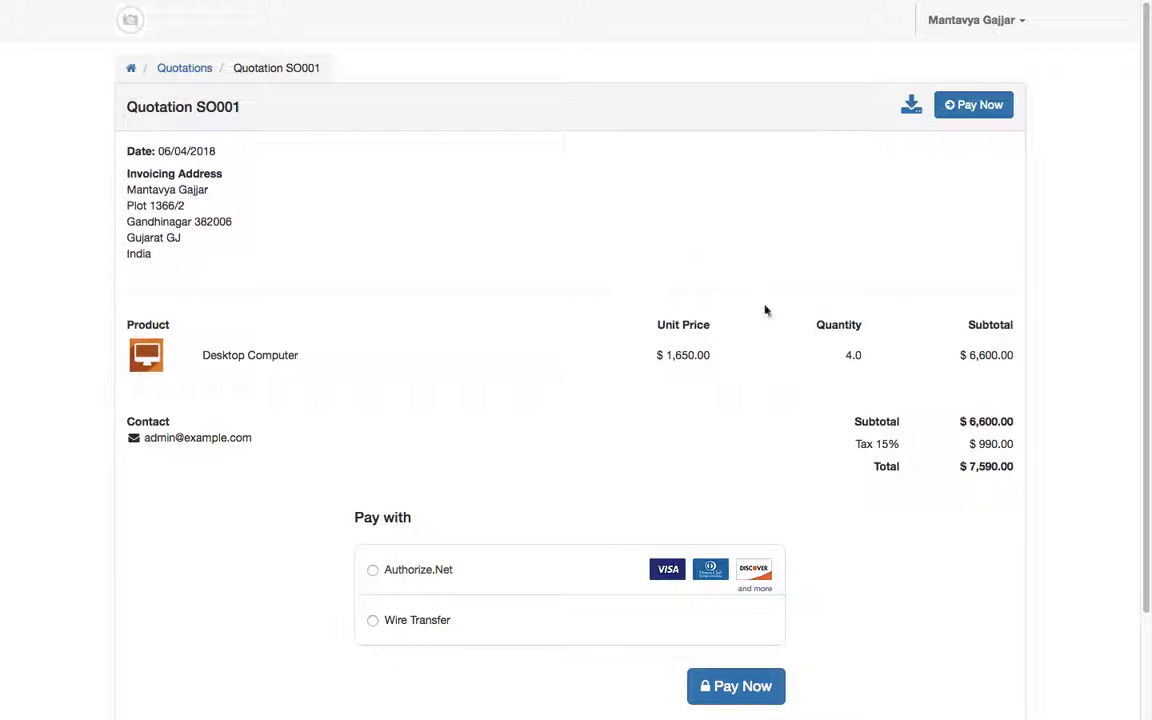
Step: Go to SO001's payment section and choose Authorize.Net as payment method
{"action": "scroll", "coordinate": [689, 340], "scroll_direction": "down", "scroll_amount": 1}
{"action": "scroll", "coordinate": [689, 342], "scroll_direction": "up", "scroll_amount": 1}
{"action": "left_click", "coordinate": [964, 114]}
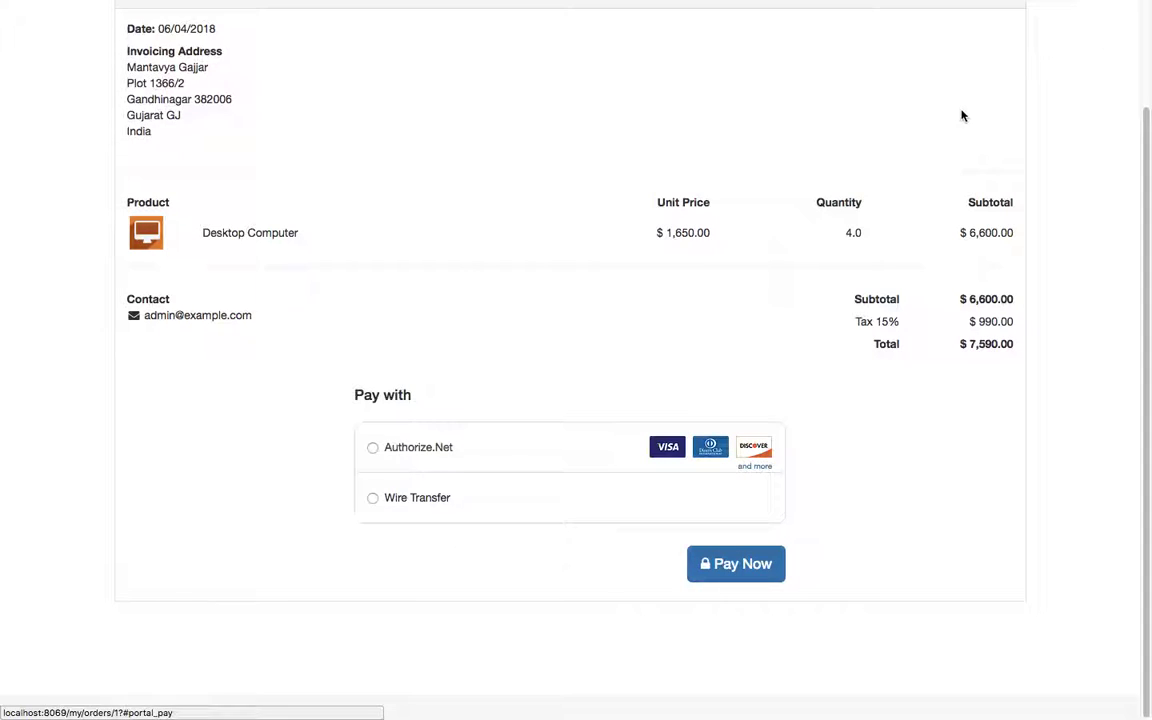
{"action": "left_click", "coordinate": [372, 451]}
{"action": "scroll", "coordinate": [373, 450], "scroll_direction": "down", "scroll_amount": 3}
Step: Enter the test MasterCard number, cardholder's name, expiry 11 and security code, then pay
{"action": "left_click", "coordinate": [440, 355]}
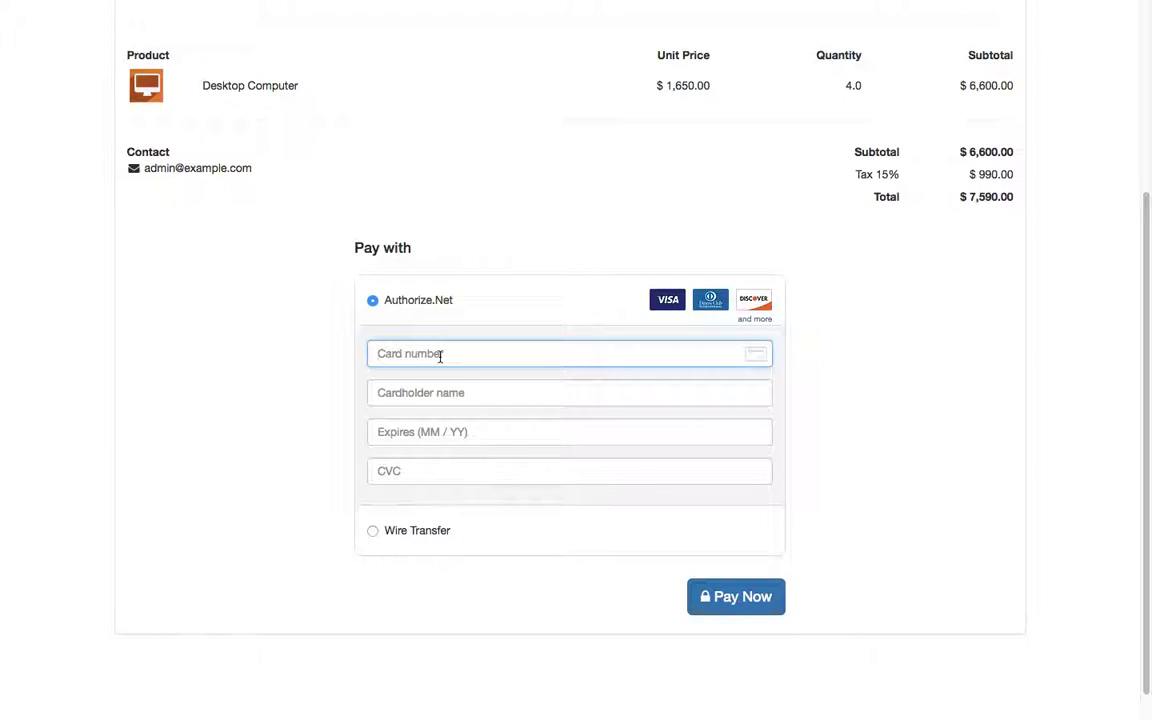
{"action": "key", "text": "ctrl+v"}
{"action": "key", "text": "Tab"}
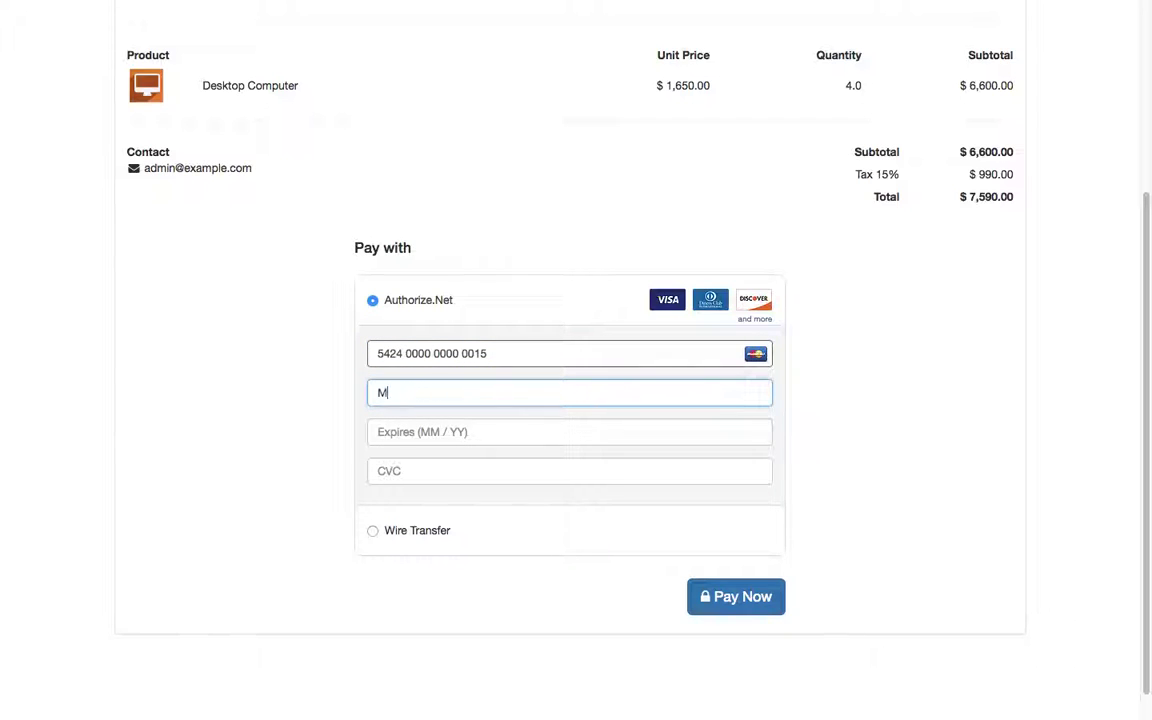
{"action": "key", "text": "Tab"}
{"action": "type", "text": "11"}
{"action": "key", "text": "Tab"}
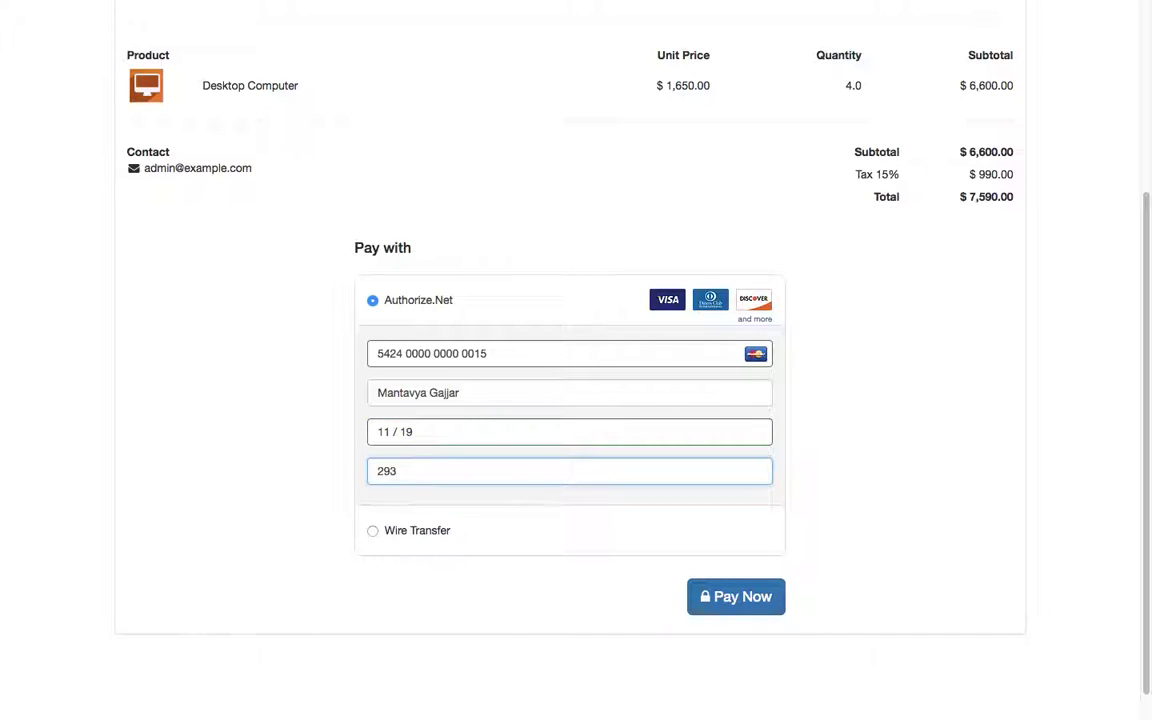
{"action": "left_click", "coordinate": [727, 592]}
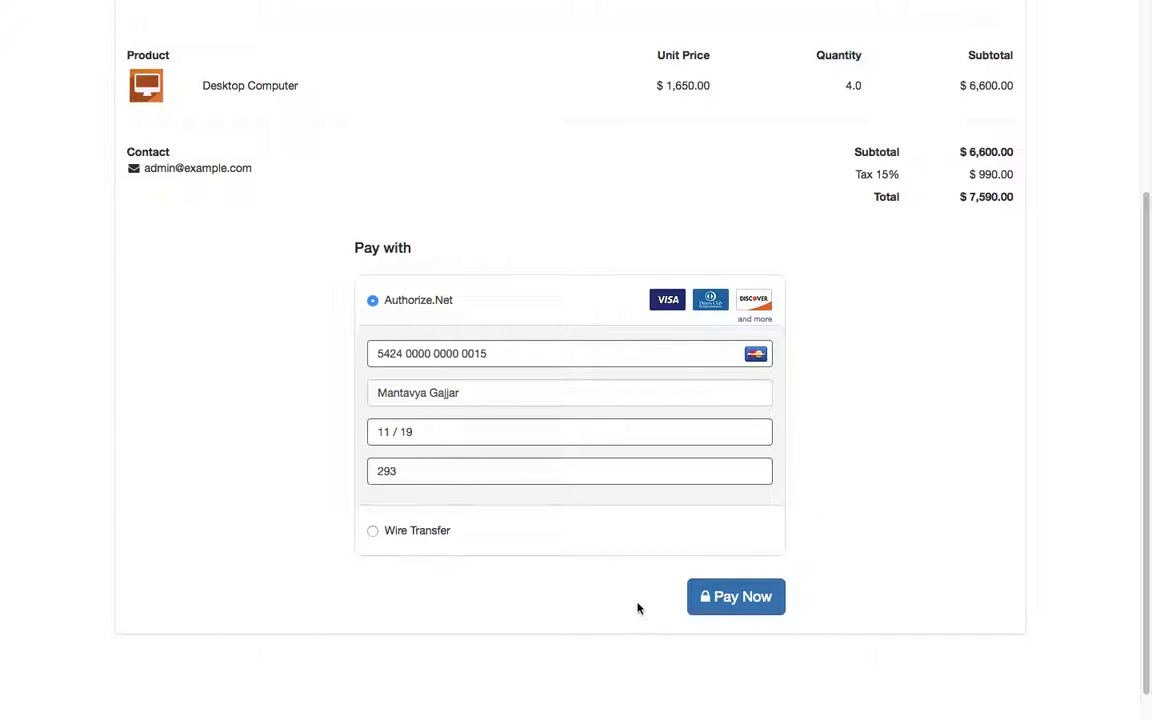
{"action": "left_click", "coordinate": [739, 600]}
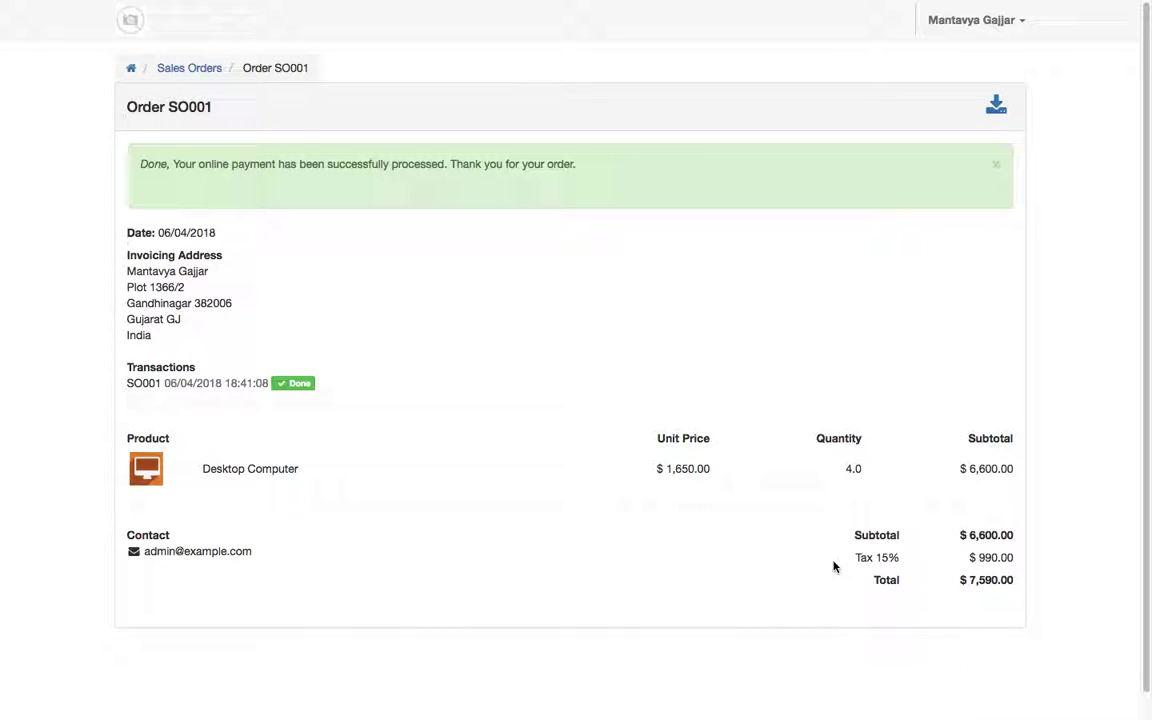
Step: Download the paid SO001 order as a PDF and view it full screen
{"action": "left_click_drag", "start_coordinate": [136, 170], "coordinate": [689, 172]}
{"action": "left_click", "coordinate": [689, 172]}
{"action": "left_click", "coordinate": [996, 110]}
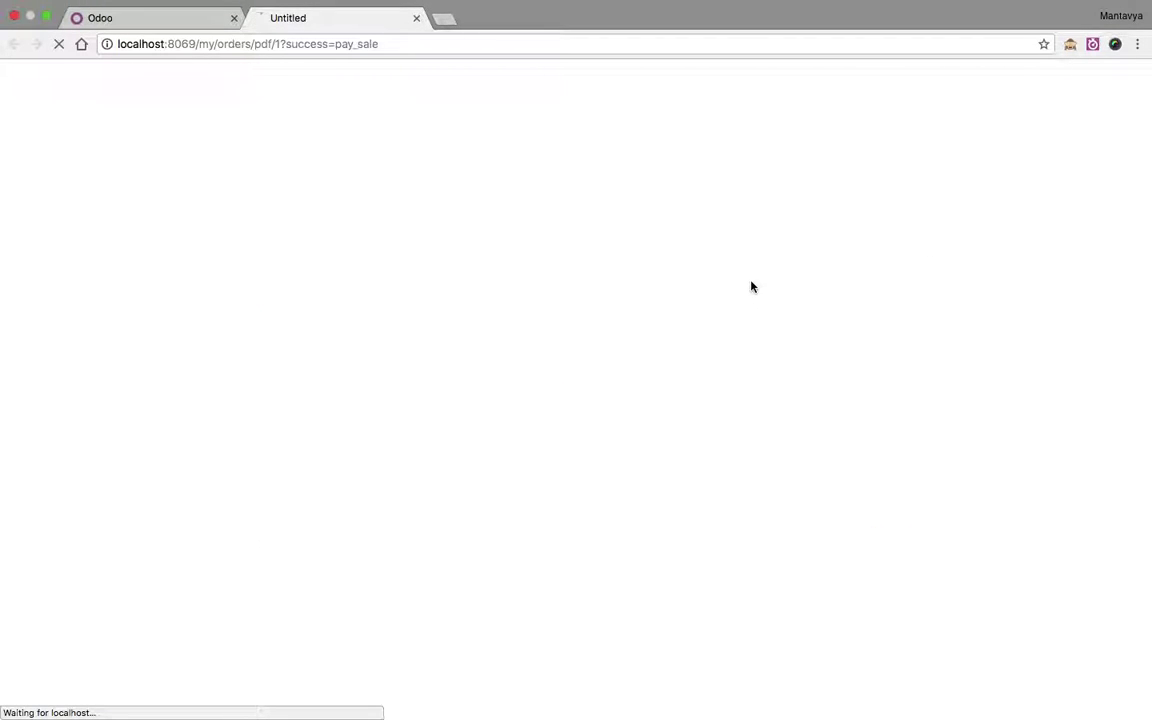
{"action": "key", "text": "ctrl+super+f"}
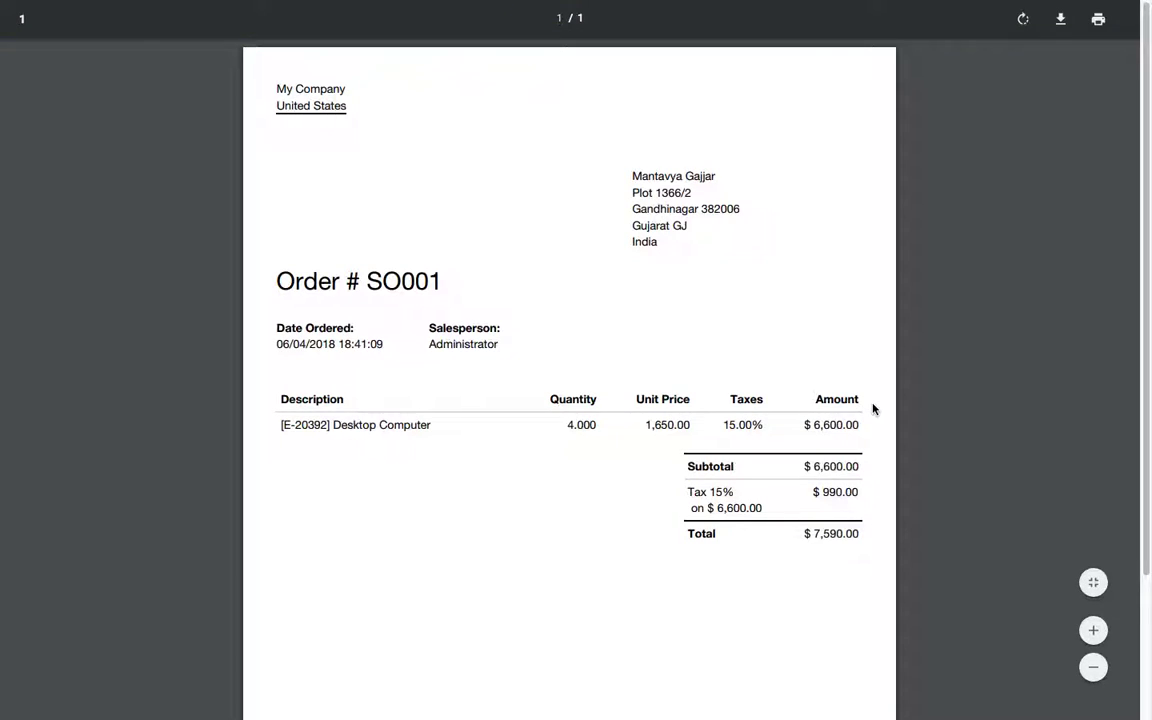
{"action": "scroll", "coordinate": [544, 409], "scroll_direction": "down", "scroll_amount": 4}
{"action": "scroll", "coordinate": [544, 409], "scroll_direction": "up", "scroll_amount": 4}
Step: Return to the portal and reopen SO001 from the customer's Sales Orders list
{"action": "mouse_move", "coordinate": [468, 3]}
{"action": "left_click", "coordinate": [193, 35]}
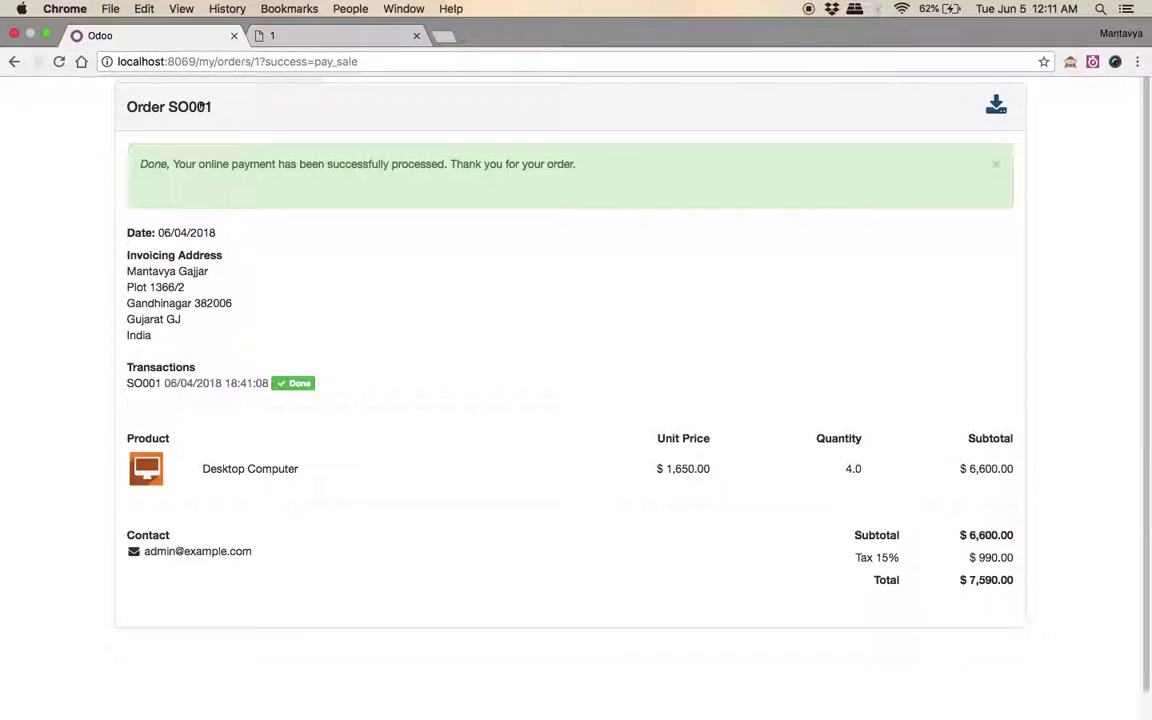
{"action": "left_click", "coordinate": [197, 68]}
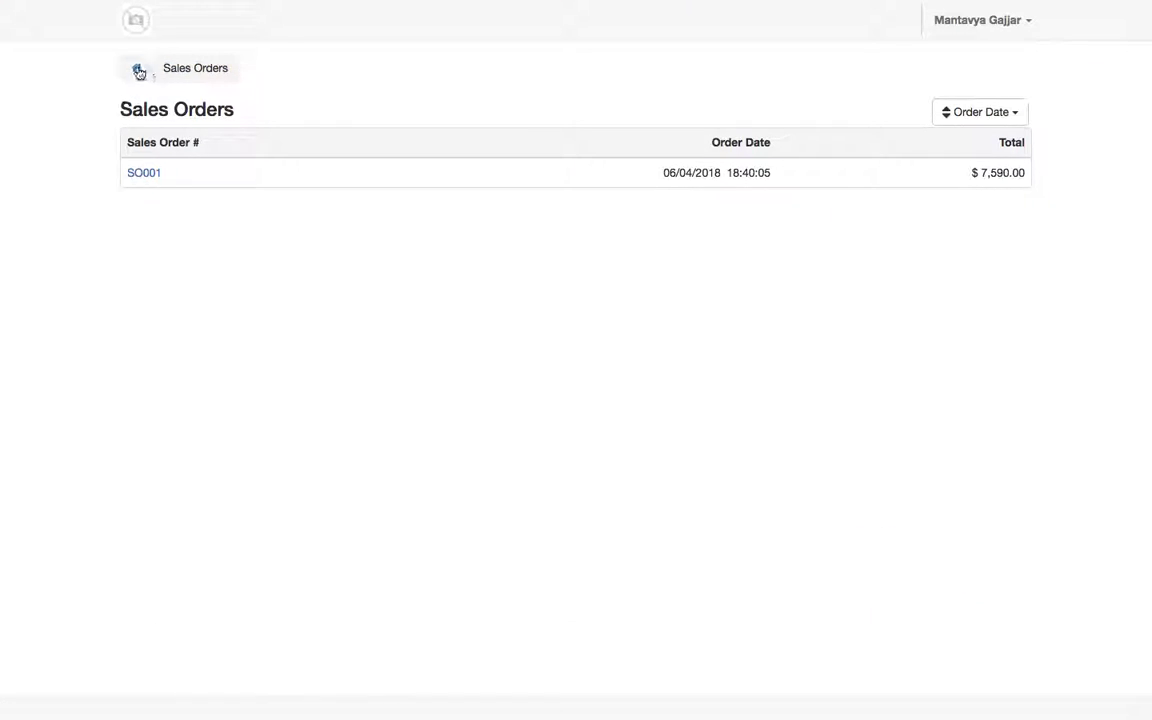
{"action": "left_click", "coordinate": [137, 69]}
{"action": "left_click", "coordinate": [164, 185]}
{"action": "left_click", "coordinate": [150, 175]}
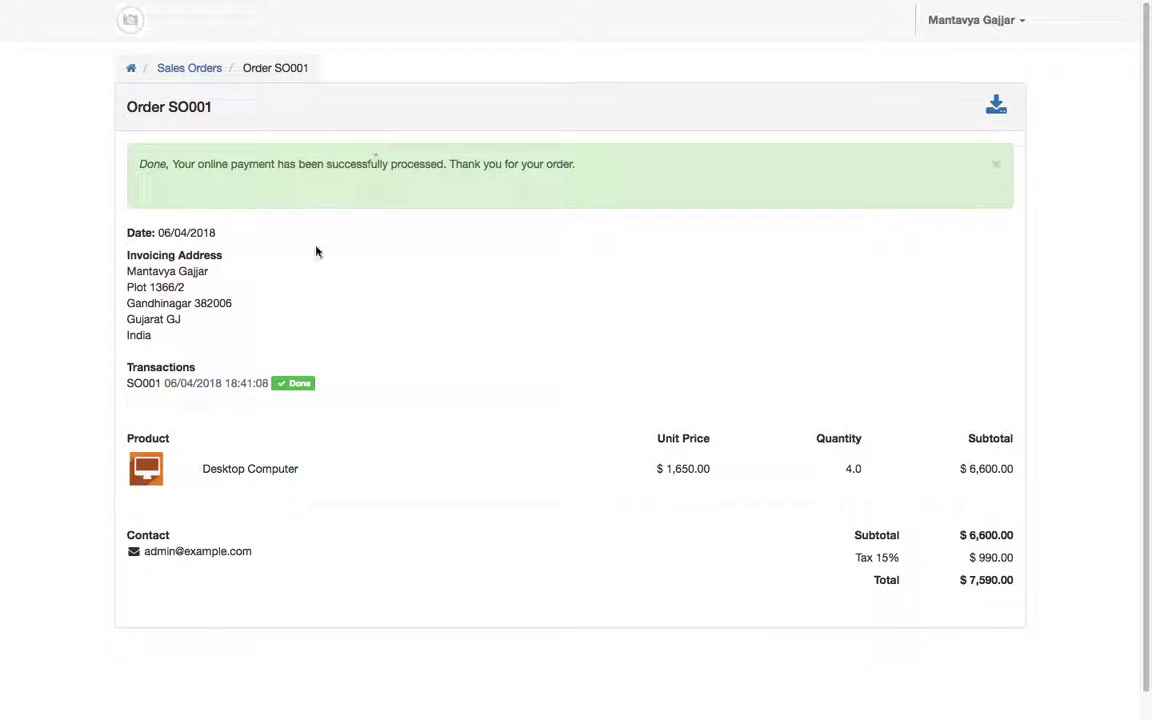
Step: Switch from the customer portal to the administrator and review SO001's payment transaction
{"action": "left_click", "coordinate": [1010, 30]}
{"action": "left_click", "coordinate": [980, 77]}
{"action": "left_click", "coordinate": [369, 205]}
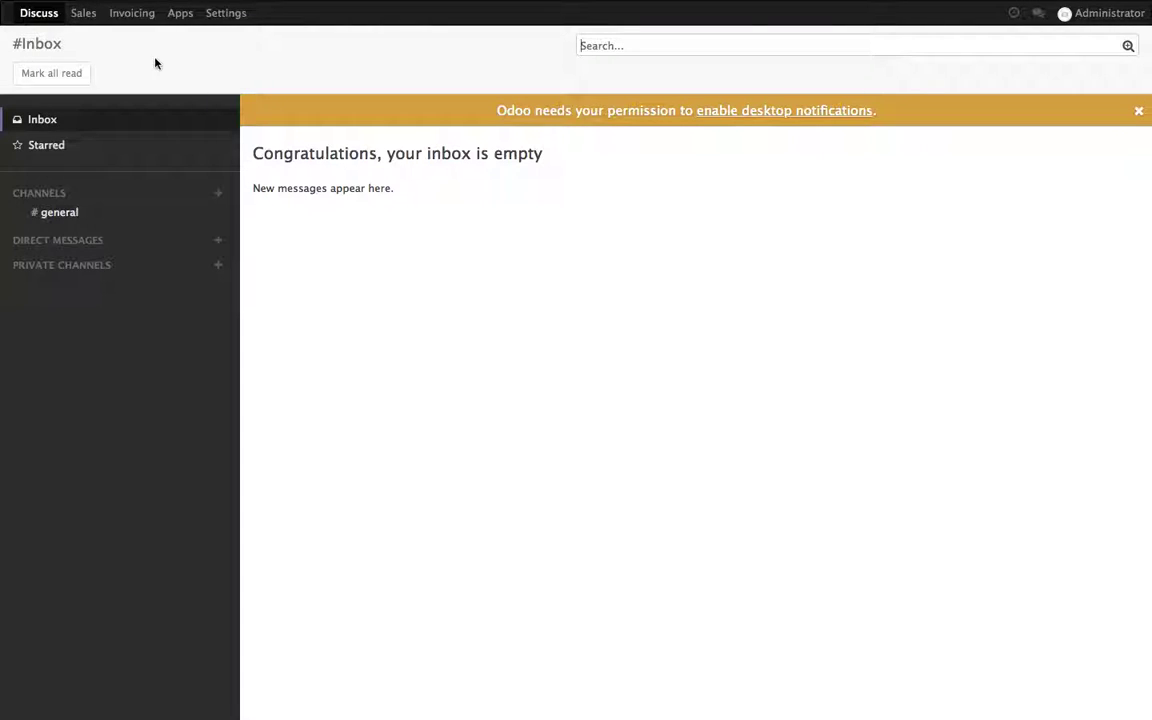
{"action": "left_click", "coordinate": [86, 16]}
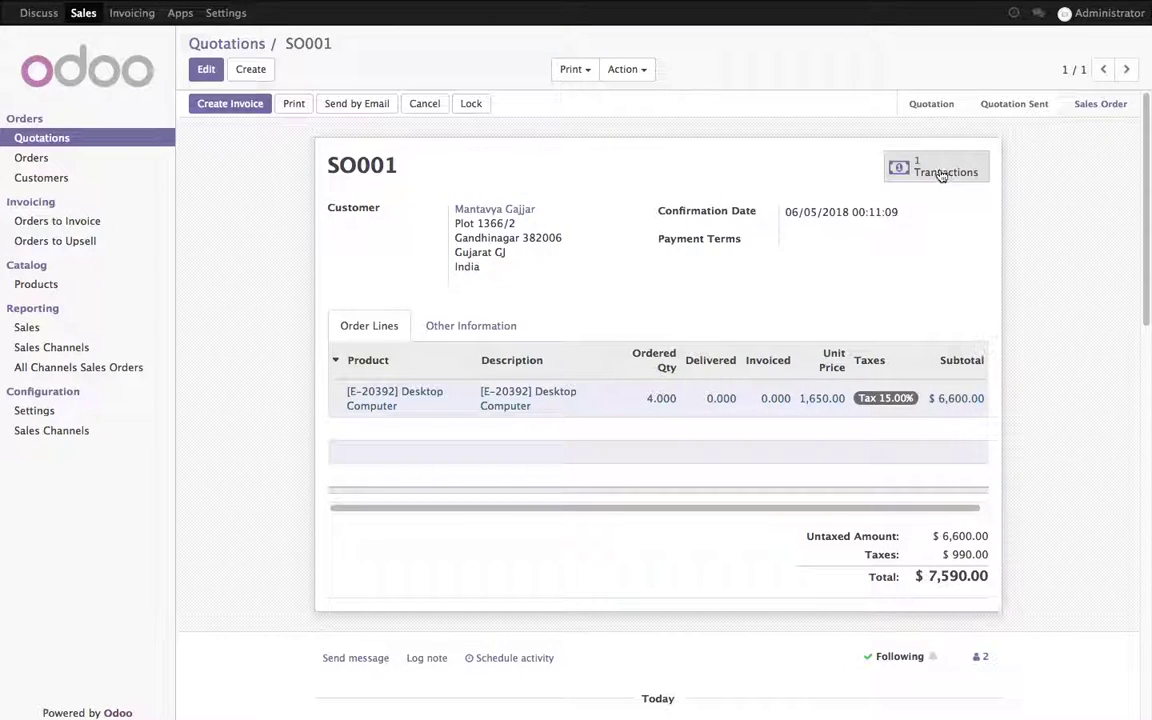
{"action": "left_click", "coordinate": [945, 170]}
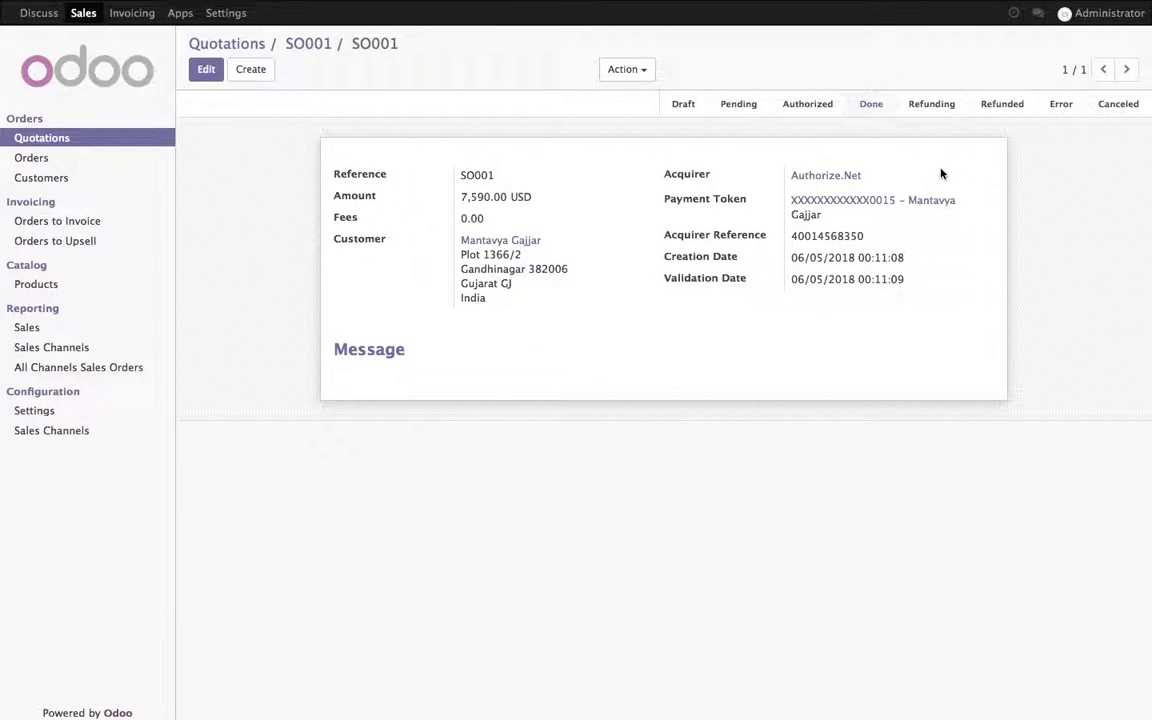
{"action": "left_click", "coordinate": [305, 46]}
Step: Create the invoice for SO001 and validate it as INV/2018/0001
{"action": "left_click", "coordinate": [245, 107]}
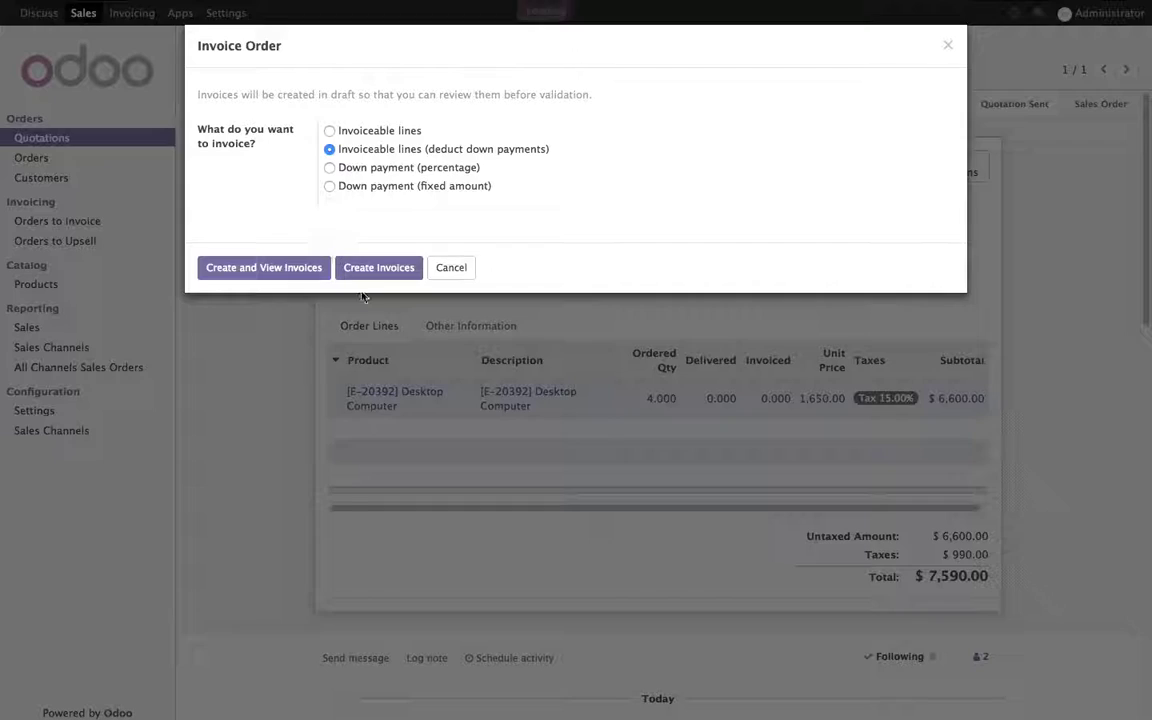
{"action": "left_click", "coordinate": [300, 270]}
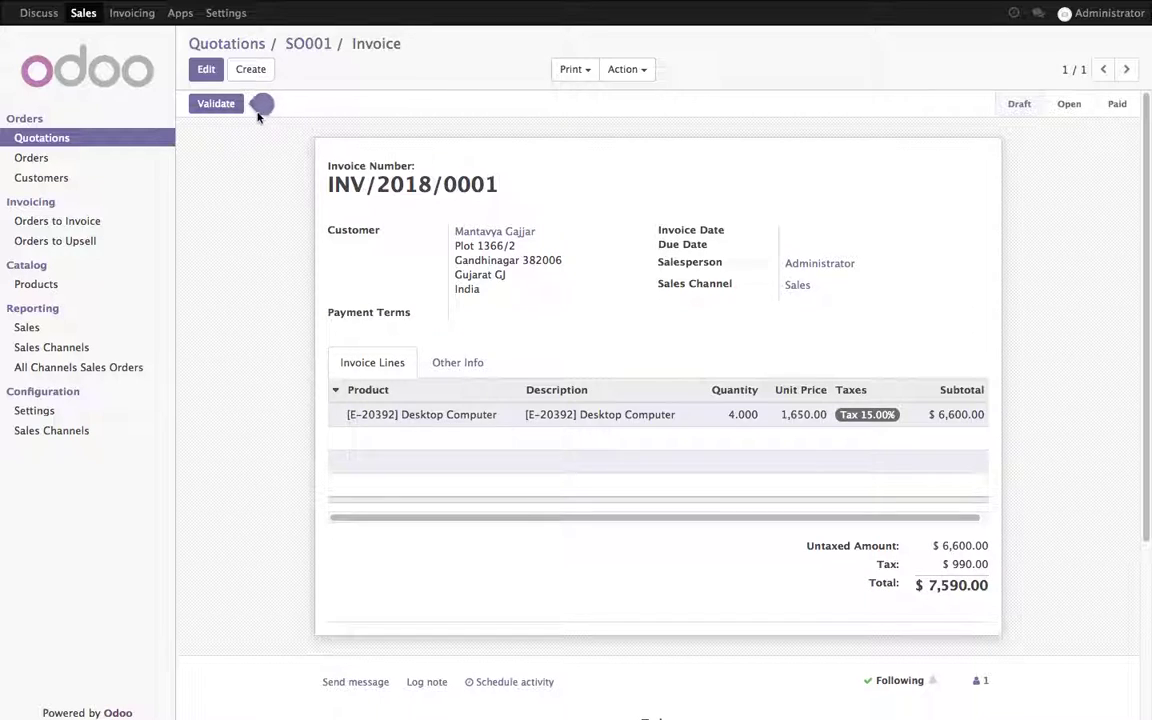
{"action": "left_click", "coordinate": [230, 104]}
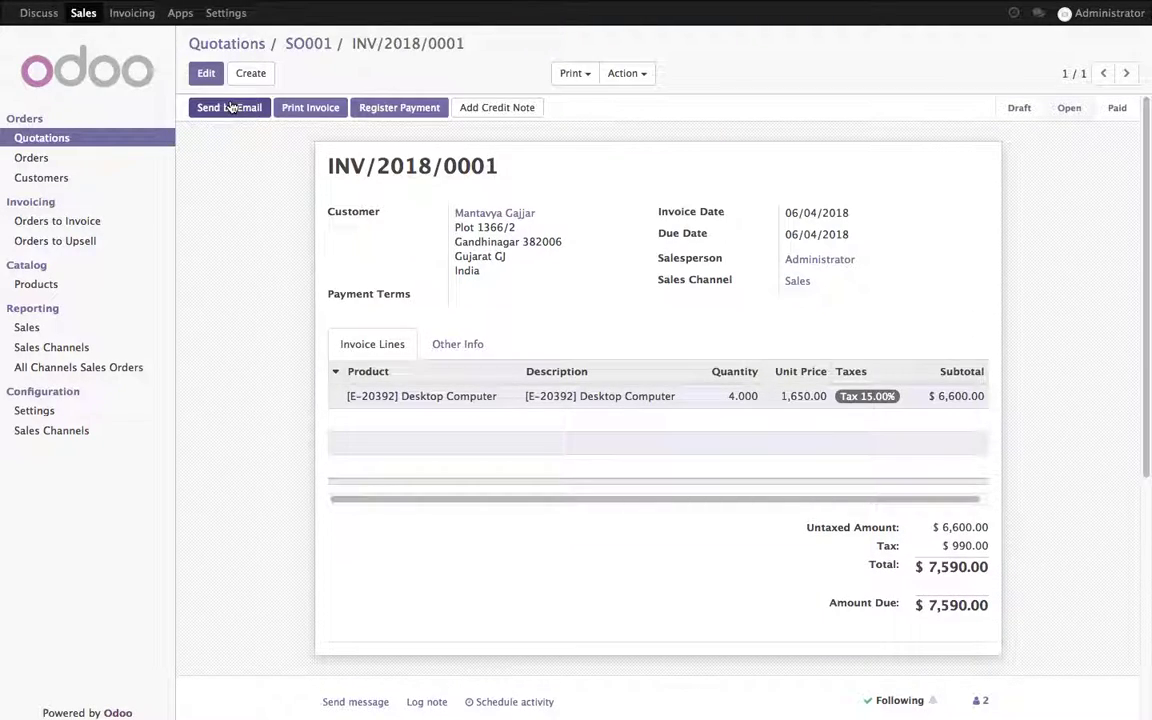
{"action": "left_click", "coordinate": [138, 18]}
Step: Start a new payment linked to transaction SO001, with the acquirer reference as memo
{"action": "left_click", "coordinate": [70, 202]}
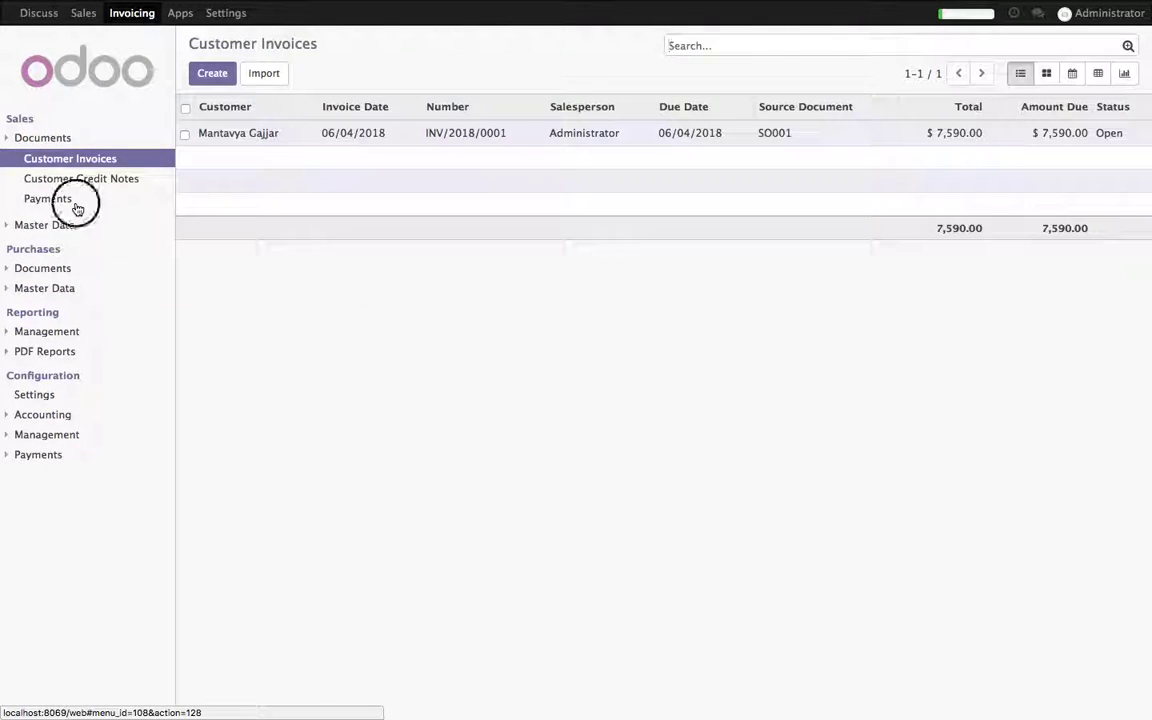
{"action": "left_click", "coordinate": [211, 75]}
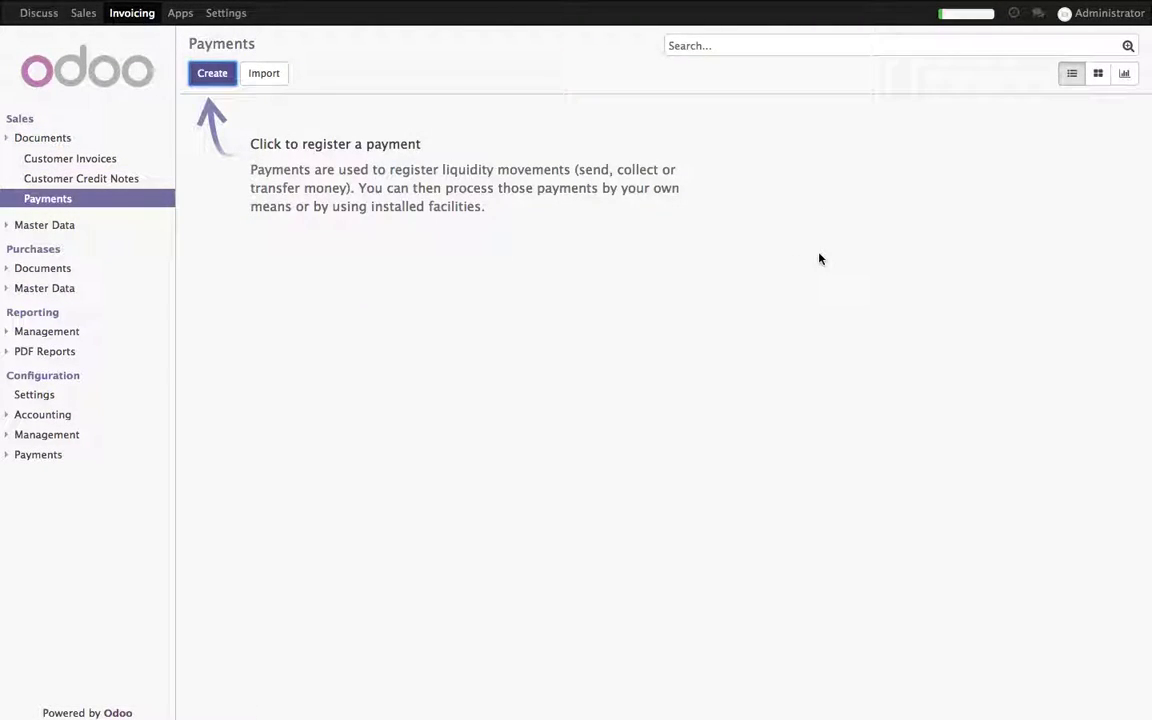
{"action": "left_click", "coordinate": [958, 244]}
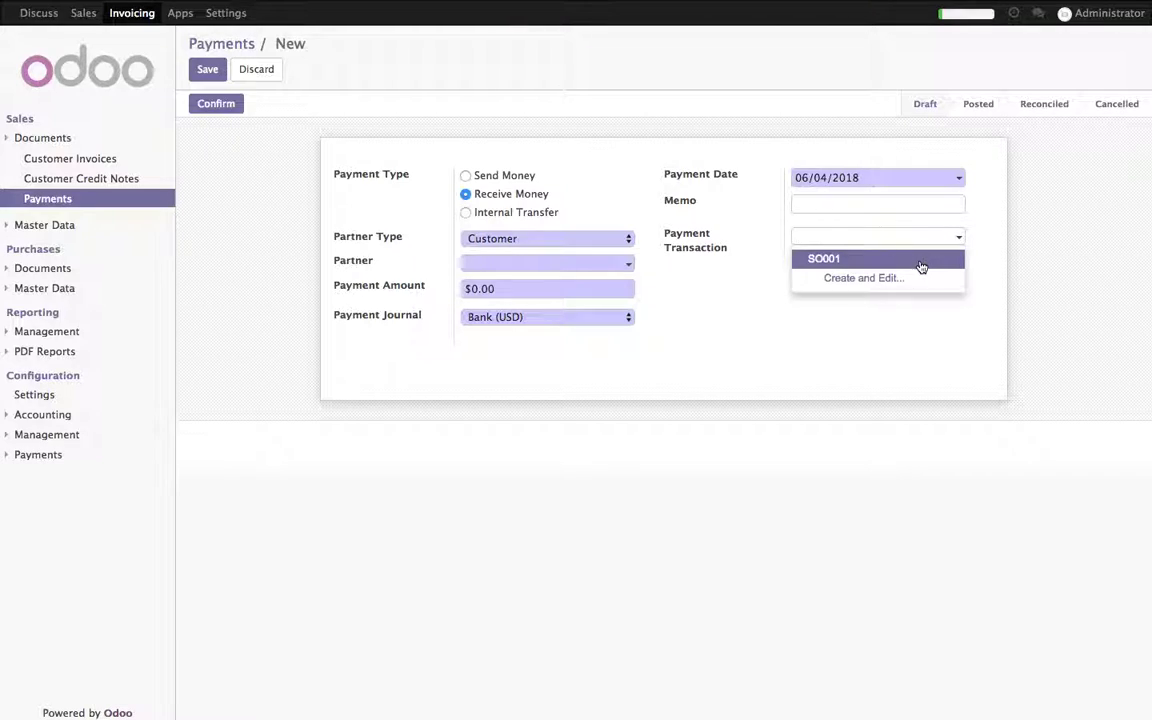
{"action": "left_click", "coordinate": [918, 259]}
{"action": "left_click", "coordinate": [982, 238]}
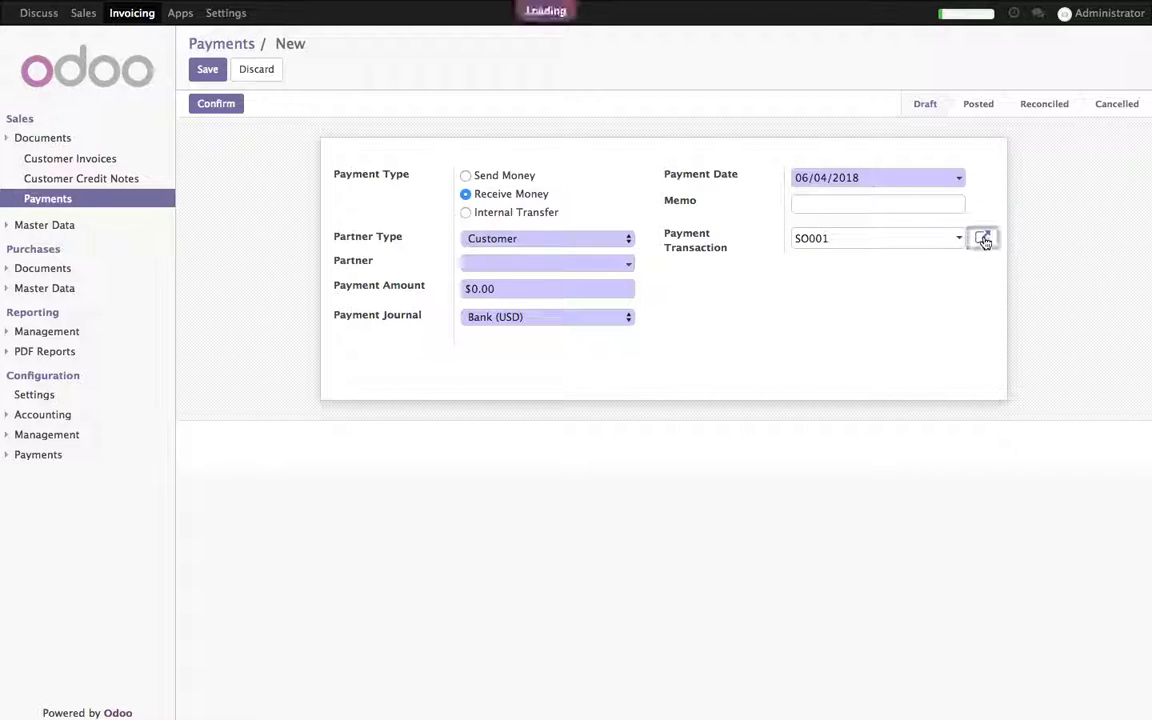
{"action": "double_click", "coordinate": [765, 194]}
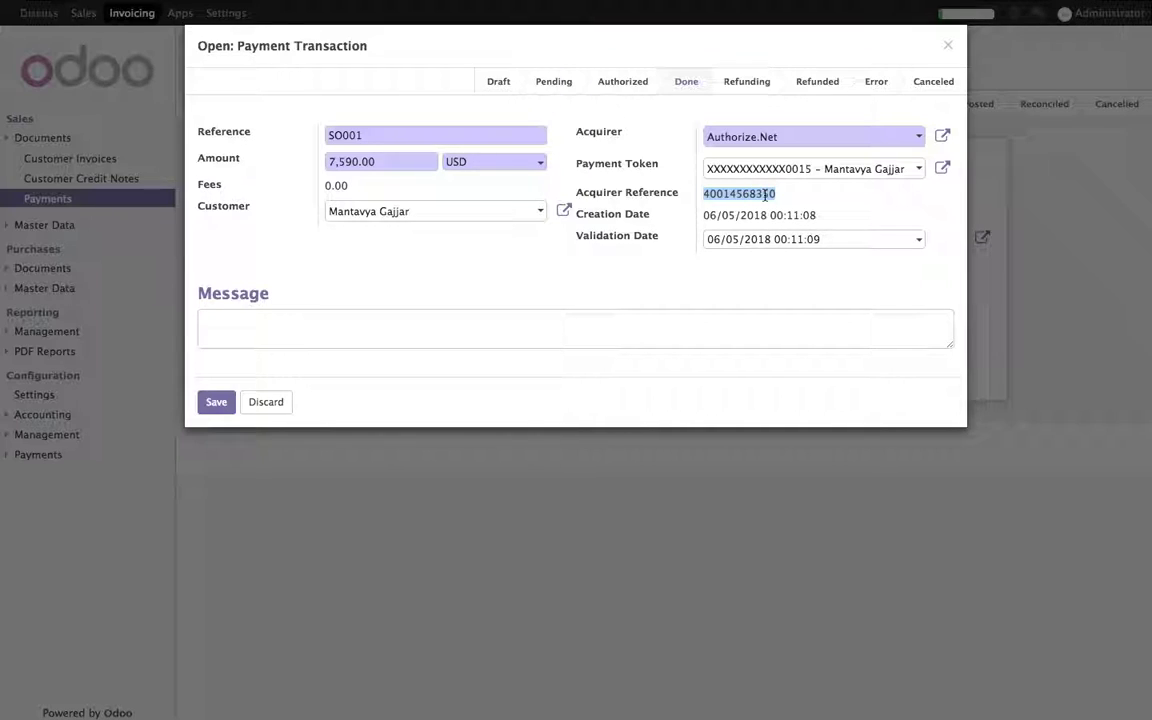
{"action": "key", "text": "Escape"}
{"action": "key", "text": "ctrl+v"}
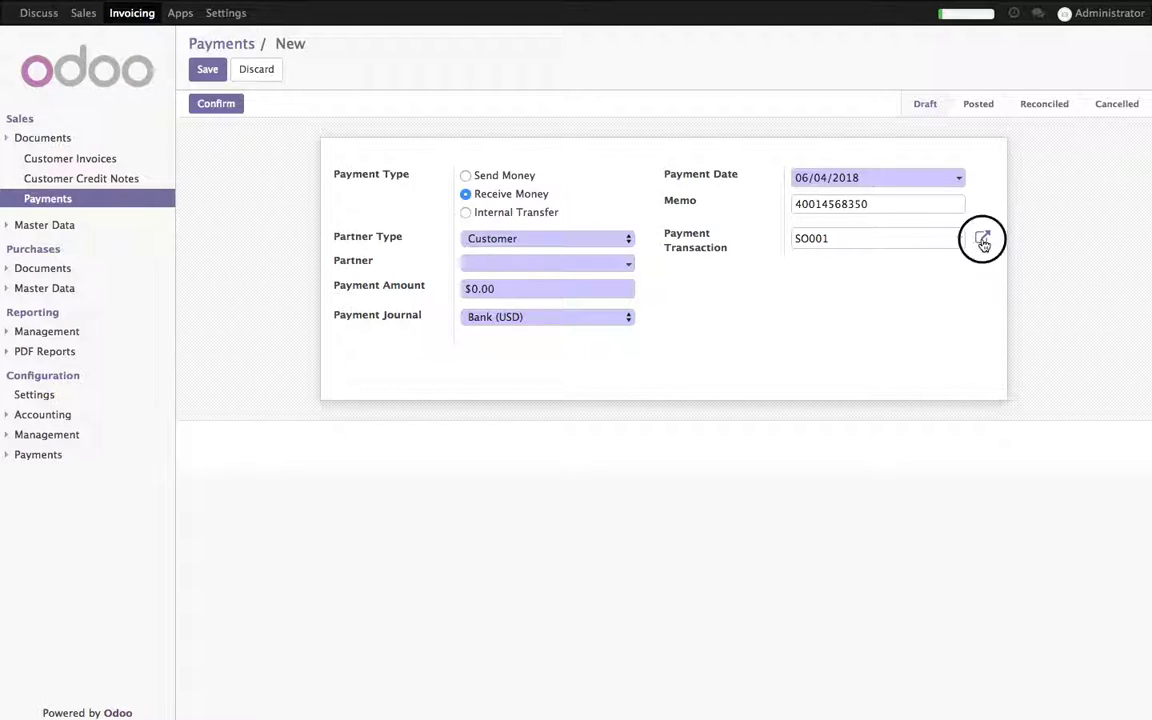
{"action": "left_click", "coordinate": [982, 240]}
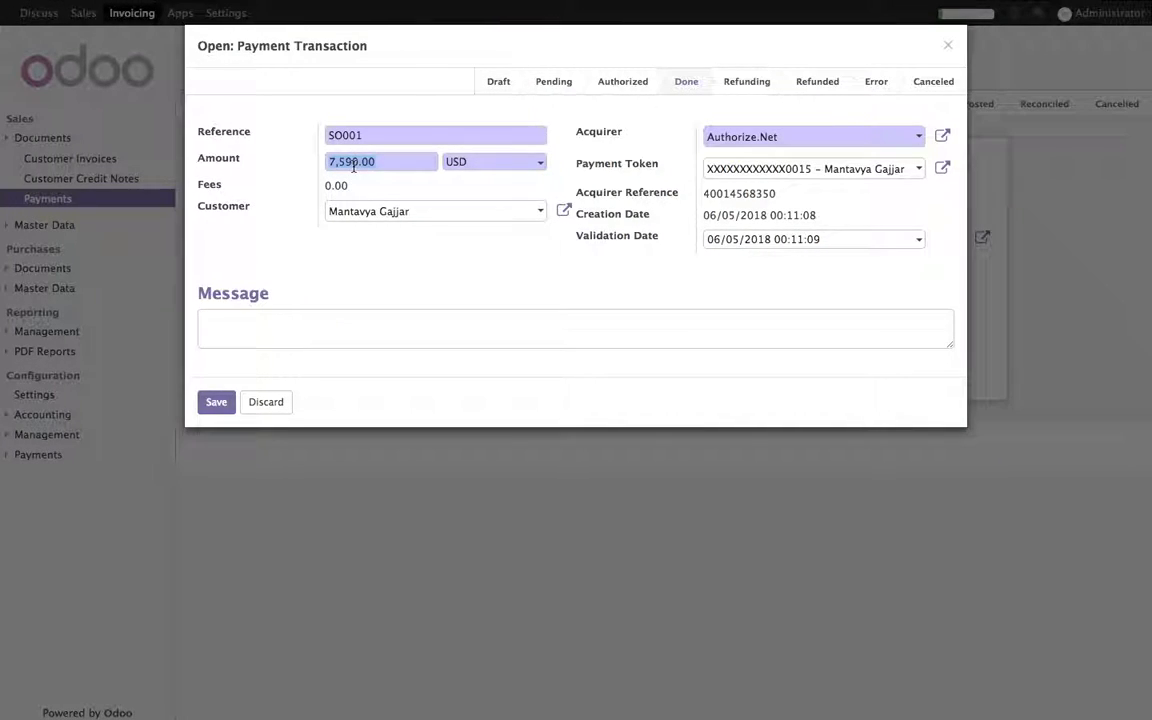
{"action": "key", "text": "Escape"}
Step: Set the customer as partner, keep the $7,590.00 amount, and confirm the payment
{"action": "left_click", "coordinate": [535, 266]}
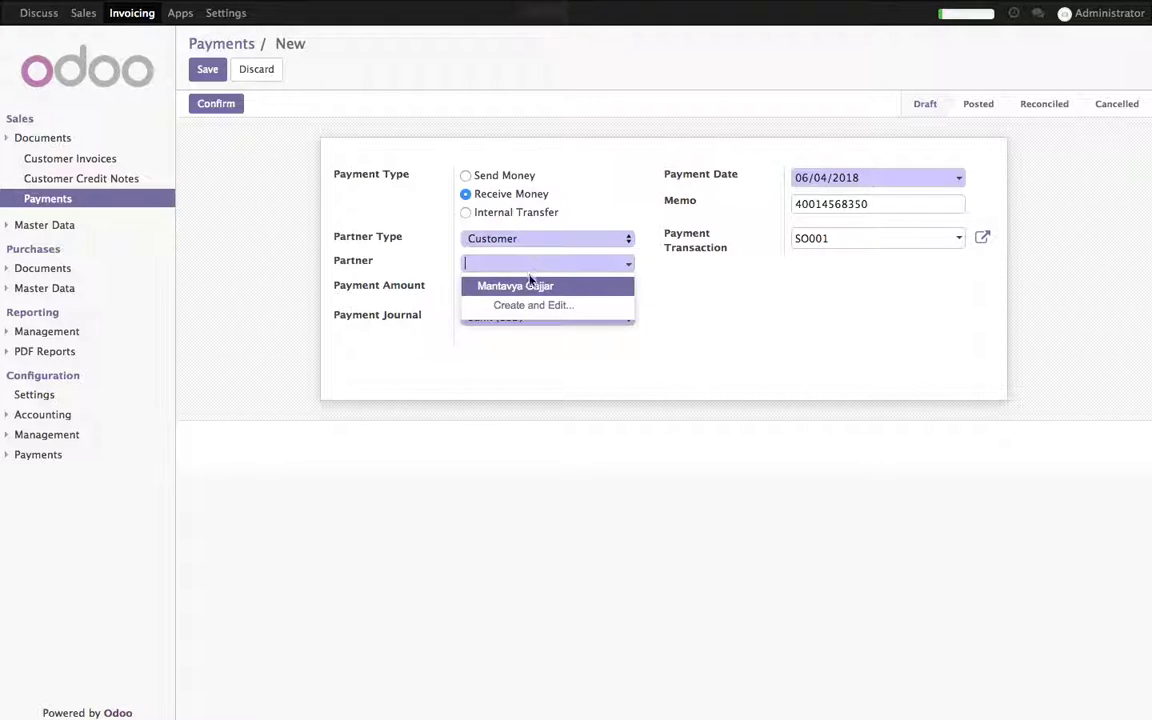
{"action": "left_click", "coordinate": [514, 285]}
{"action": "left_click", "coordinate": [388, 290]}
{"action": "type", "text": "7,590.00"}
{"action": "left_click", "coordinate": [798, 410]}
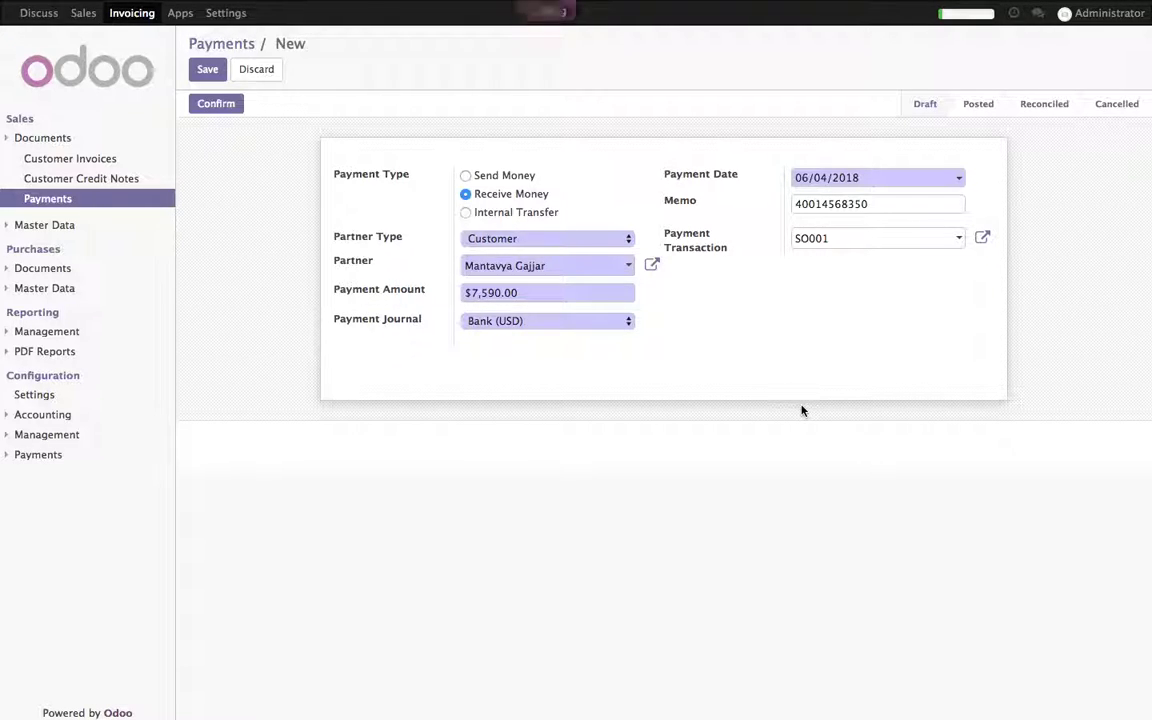
{"action": "left_click", "coordinate": [218, 106]}
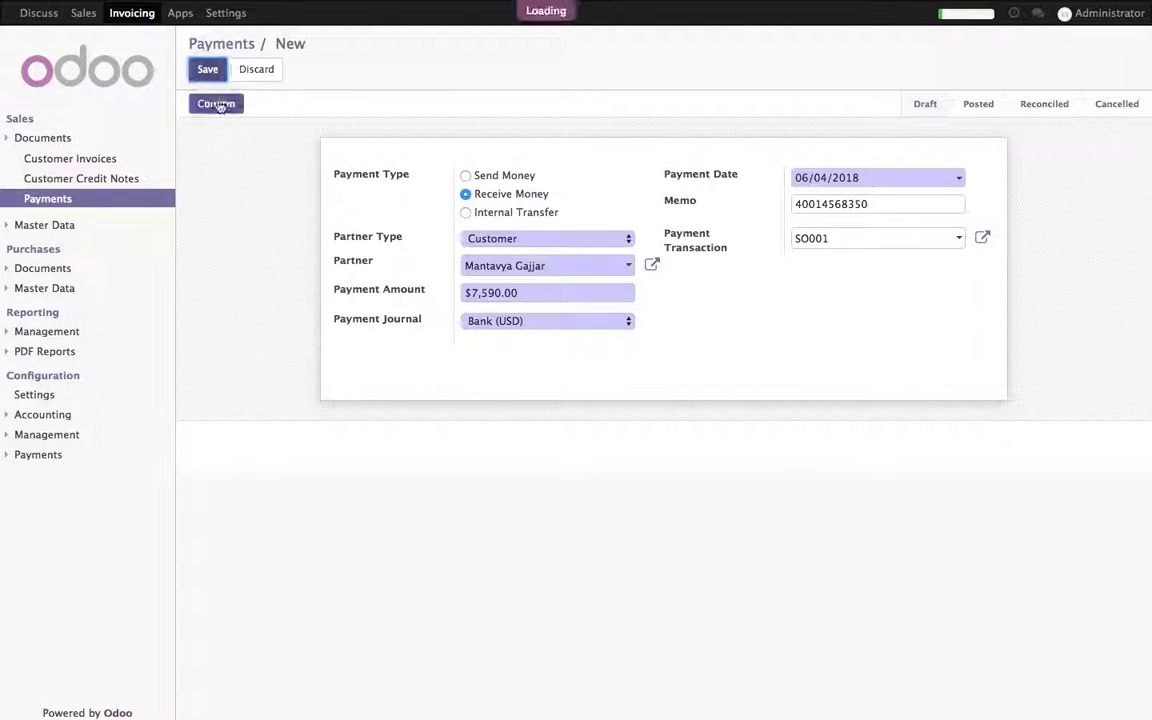
Step: Reconcile the payment with the invoice and confirm INV/2018/0001 shows Paid
{"action": "left_click", "coordinate": [935, 172]}
{"action": "left_click", "coordinate": [952, 168]}
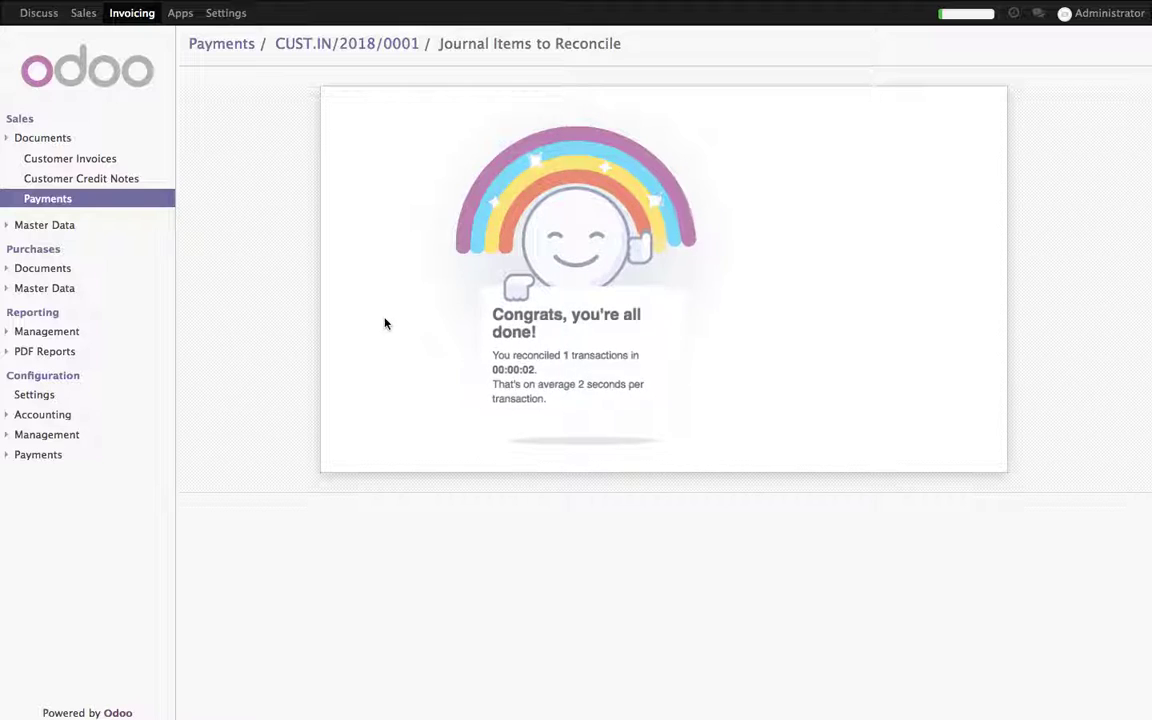
{"action": "left_click", "coordinate": [134, 13]}
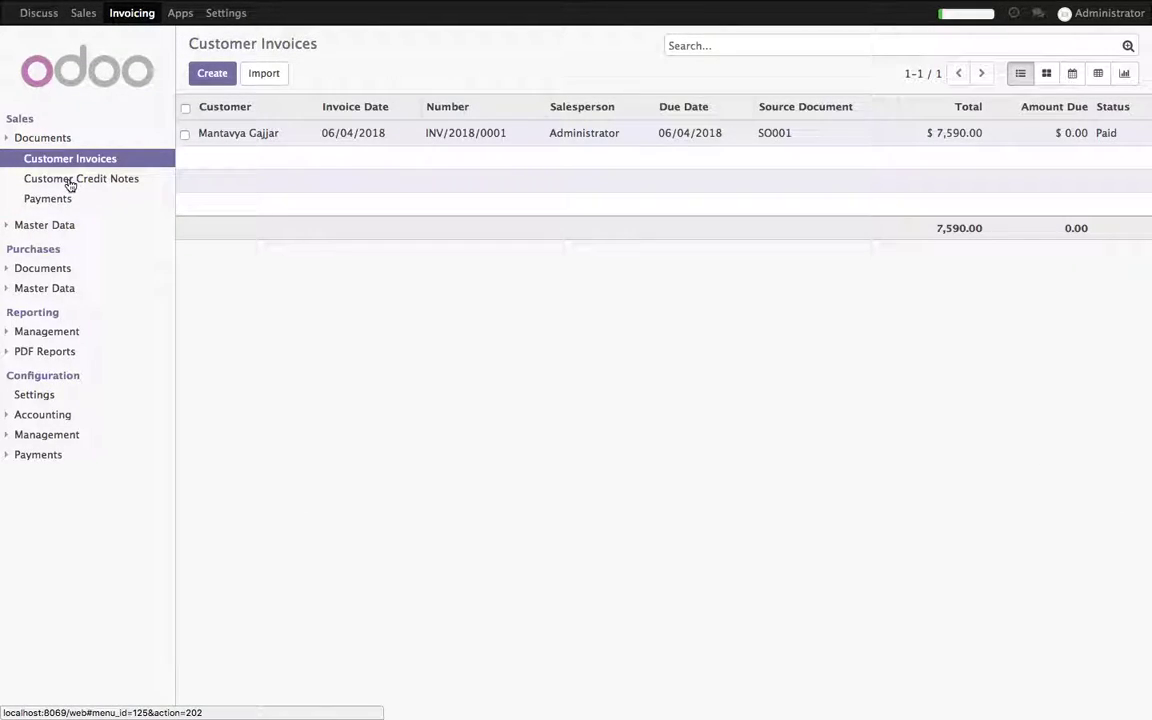
{"action": "left_click", "coordinate": [398, 144]}
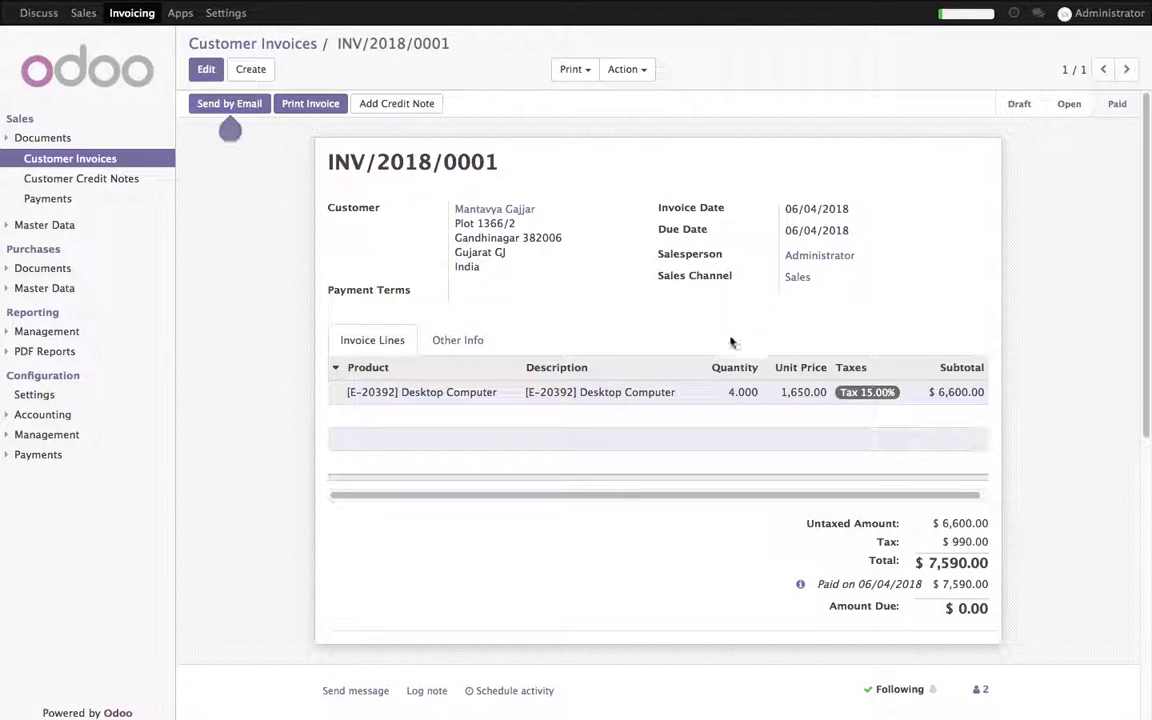
Step: Log out the administrator and enter the portal customer's login e-mail
{"action": "left_click", "coordinate": [1110, 13]}
{"action": "left_click", "coordinate": [1010, 136]}
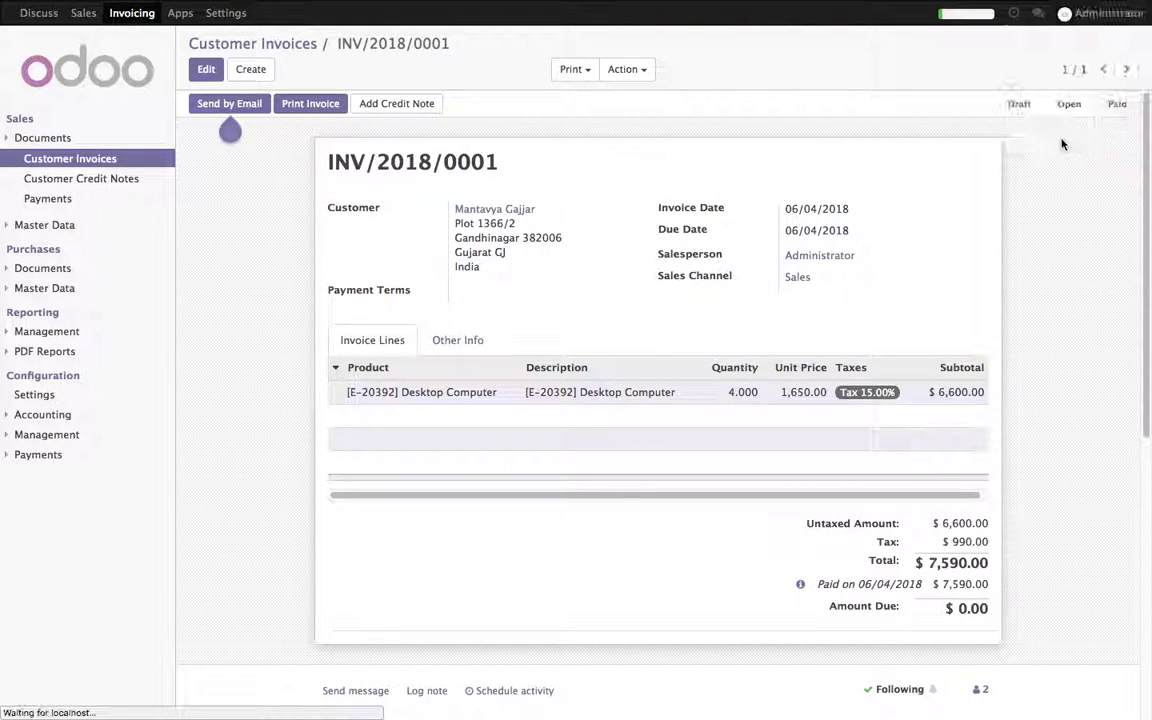
{"action": "double_click", "coordinate": [489, 100]}
{"action": "key", "text": "Tab"}
Step: Finish the customer login with the account password and view order SO001 in the portal
{"action": "type", "text": "1"}
{"action": "key", "text": "Return"}
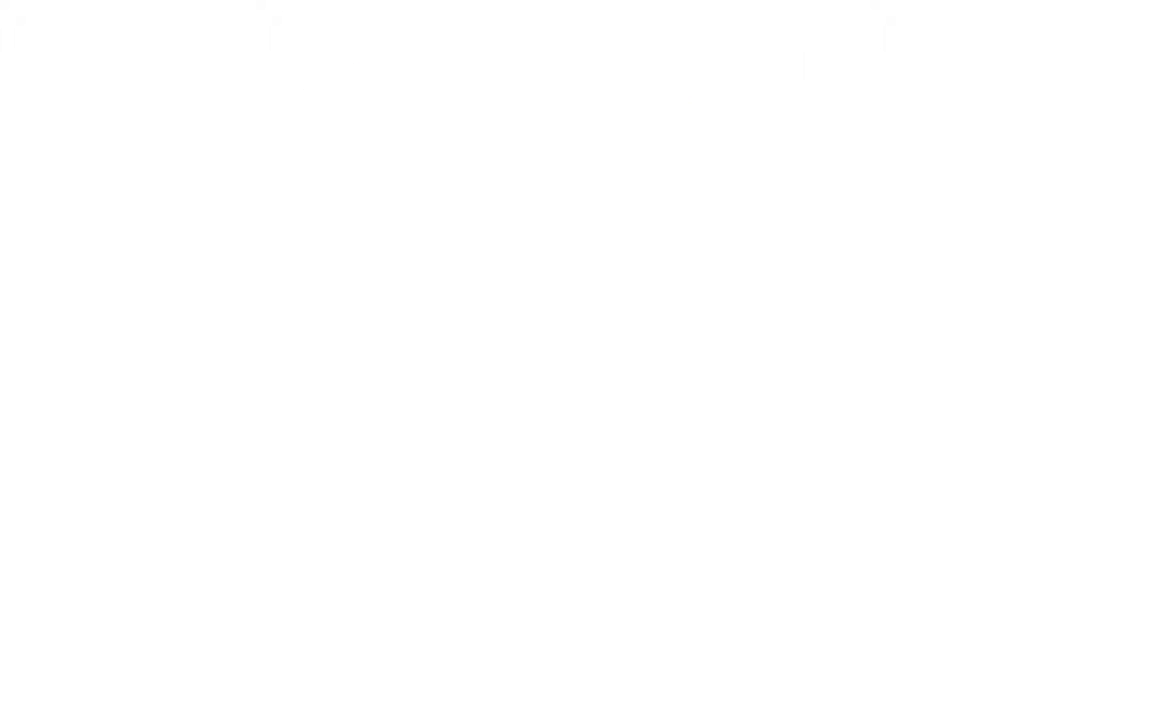
{"action": "left_click", "coordinate": [192, 177]}
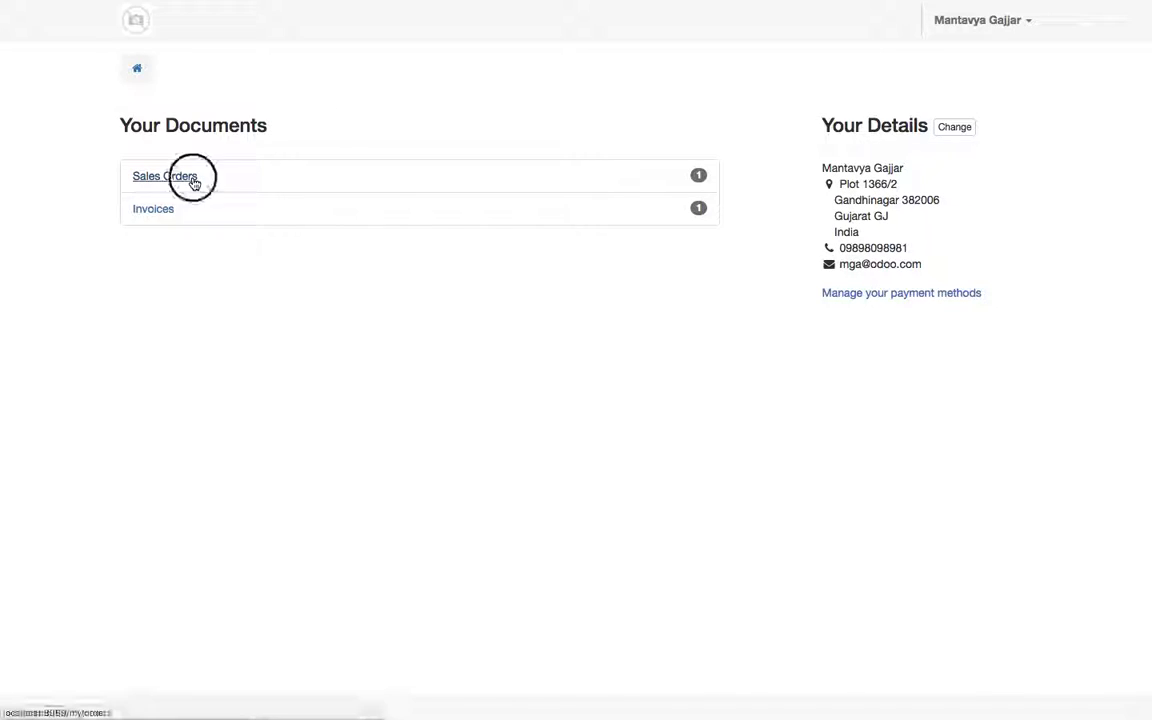
{"action": "left_click", "coordinate": [156, 172]}
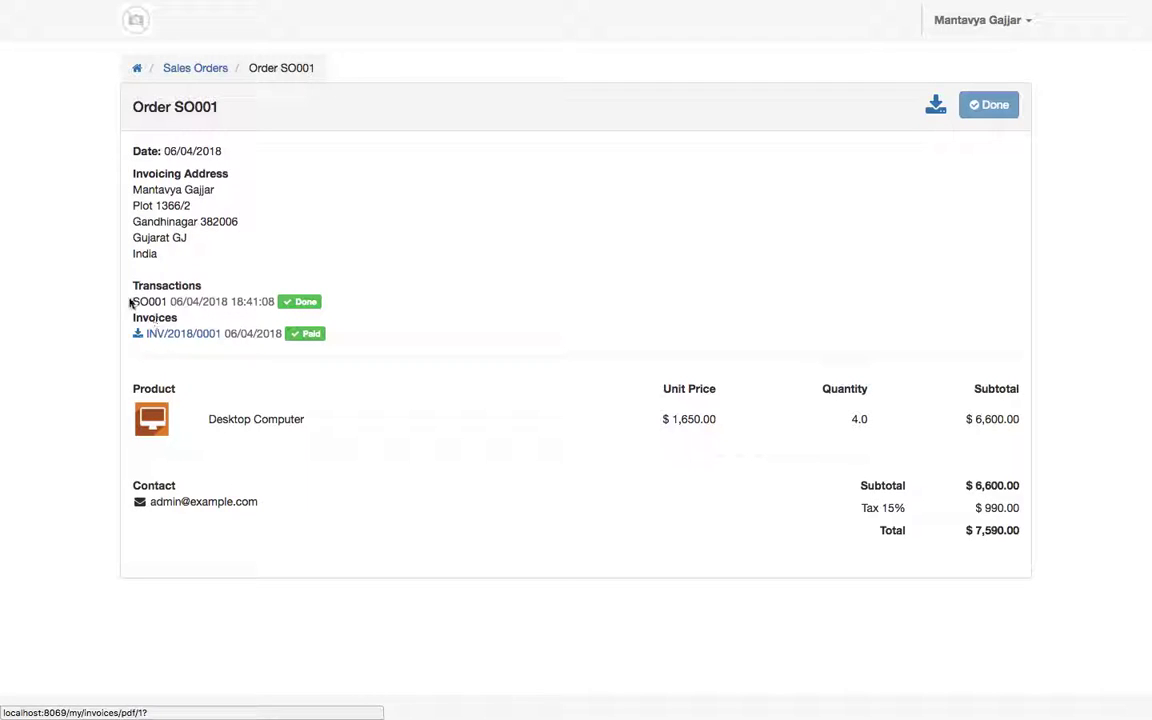
{"action": "left_click", "coordinate": [393, 333]}
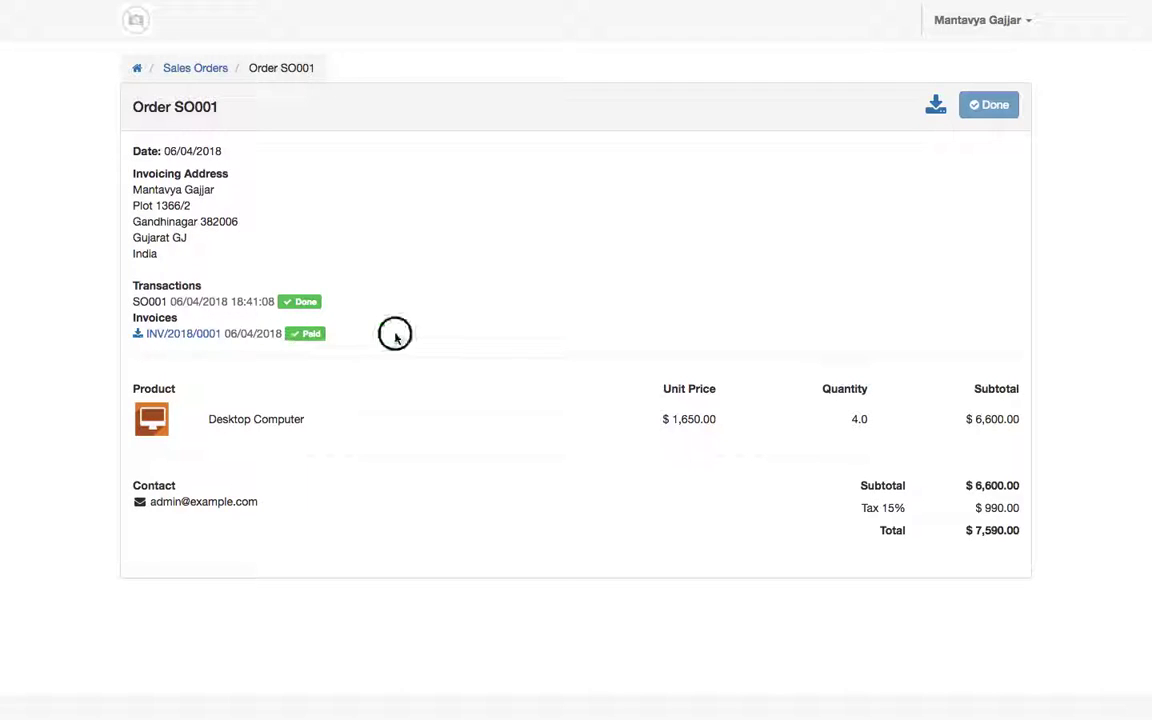
Step: Open the INV/2018/0001 PDF full screen, showing it paid with $0.00 due
{"action": "left_click", "coordinate": [137, 68]}
{"action": "left_click", "coordinate": [159, 209]}
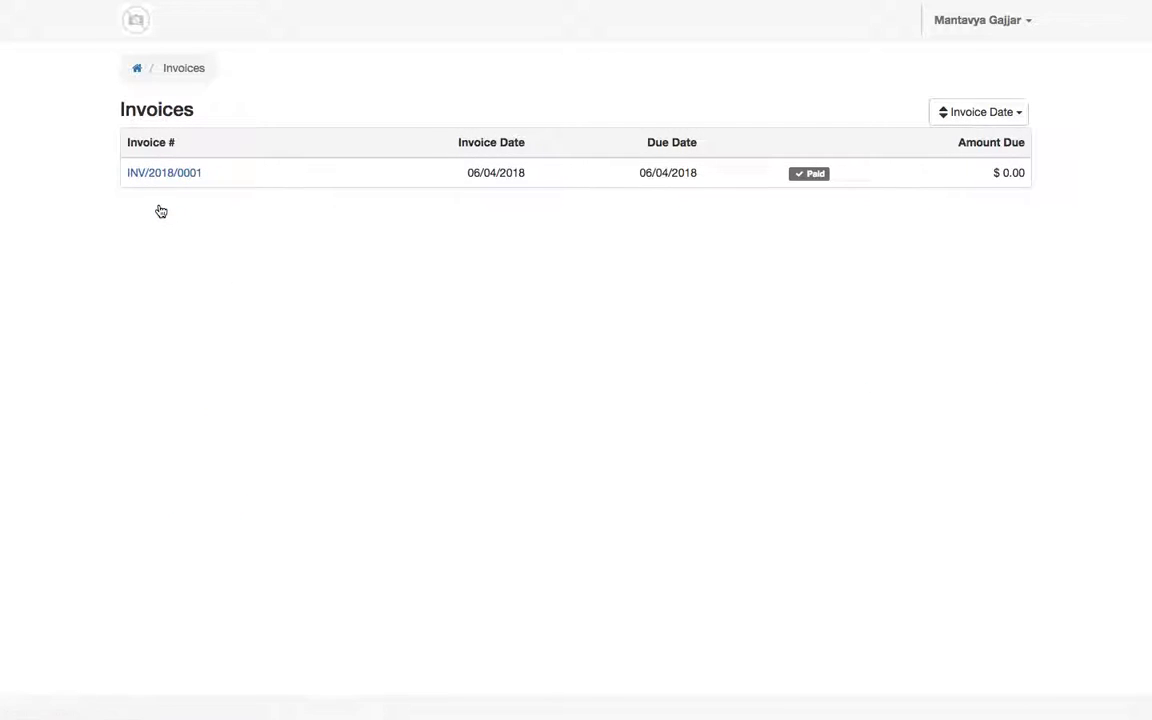
{"action": "left_click", "coordinate": [160, 174]}
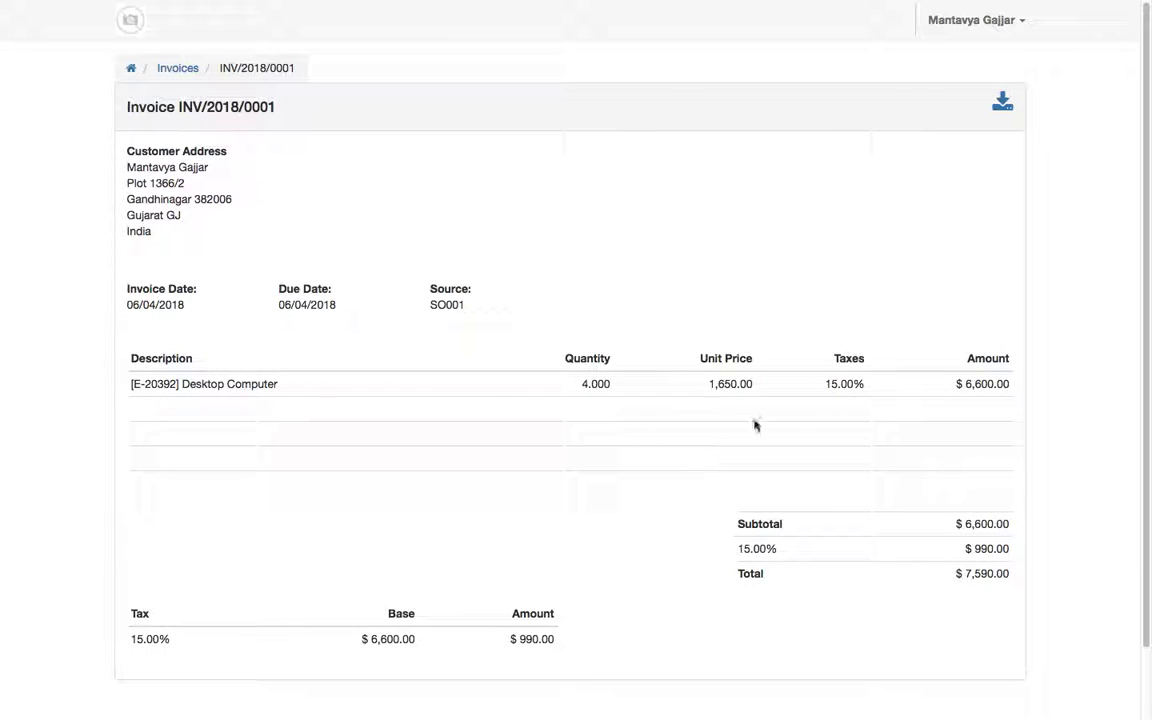
{"action": "left_click", "coordinate": [1001, 112]}
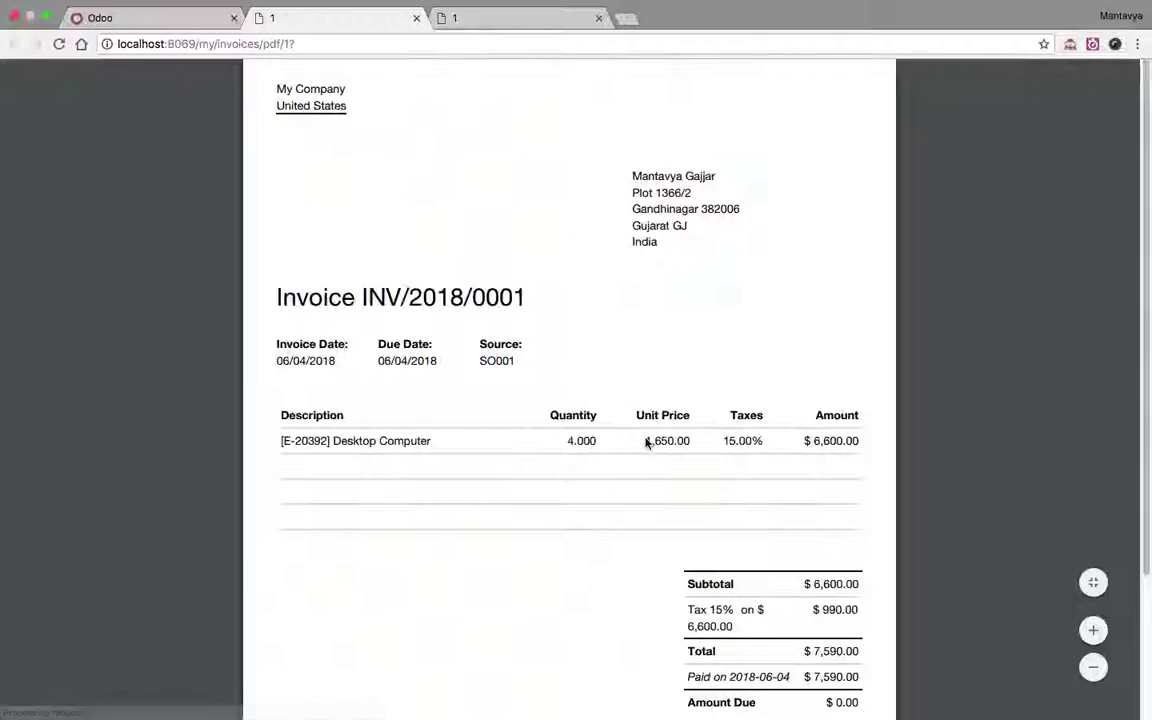
{"action": "key", "text": "ctrl+super+f"}
{"action": "scroll", "coordinate": [640, 443], "scroll_direction": "down", "scroll_amount": 3}
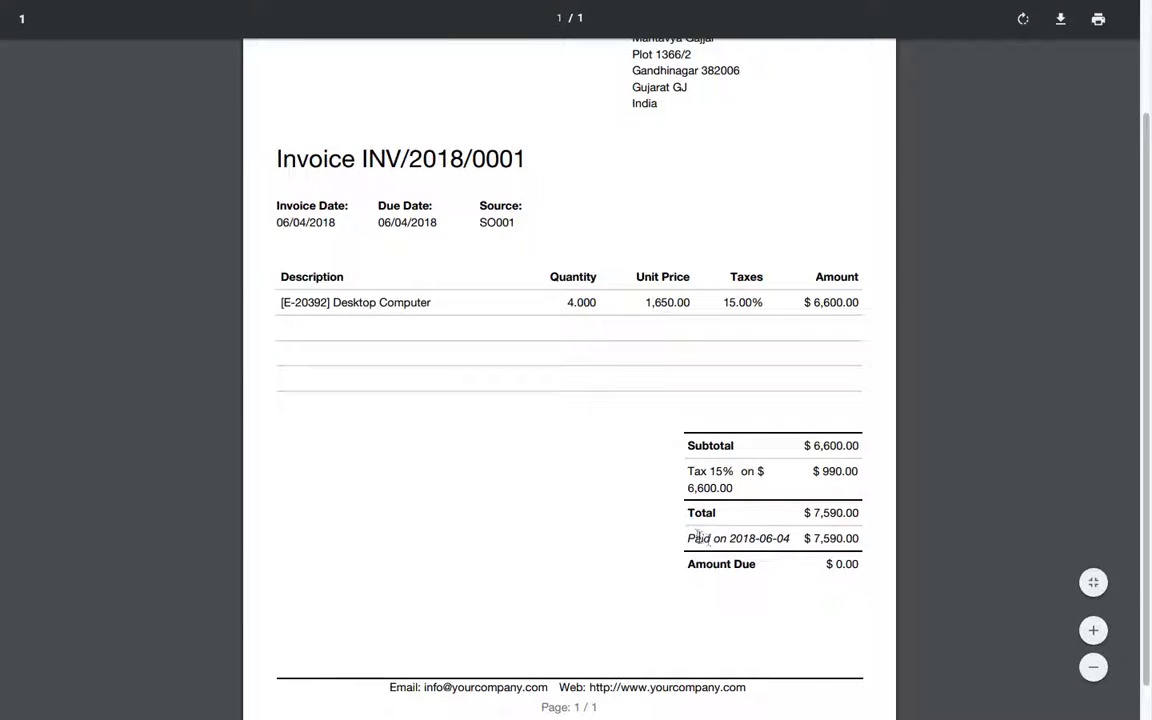
{"action": "scroll", "coordinate": [576, 644], "scroll_direction": "down", "scroll_amount": 1}
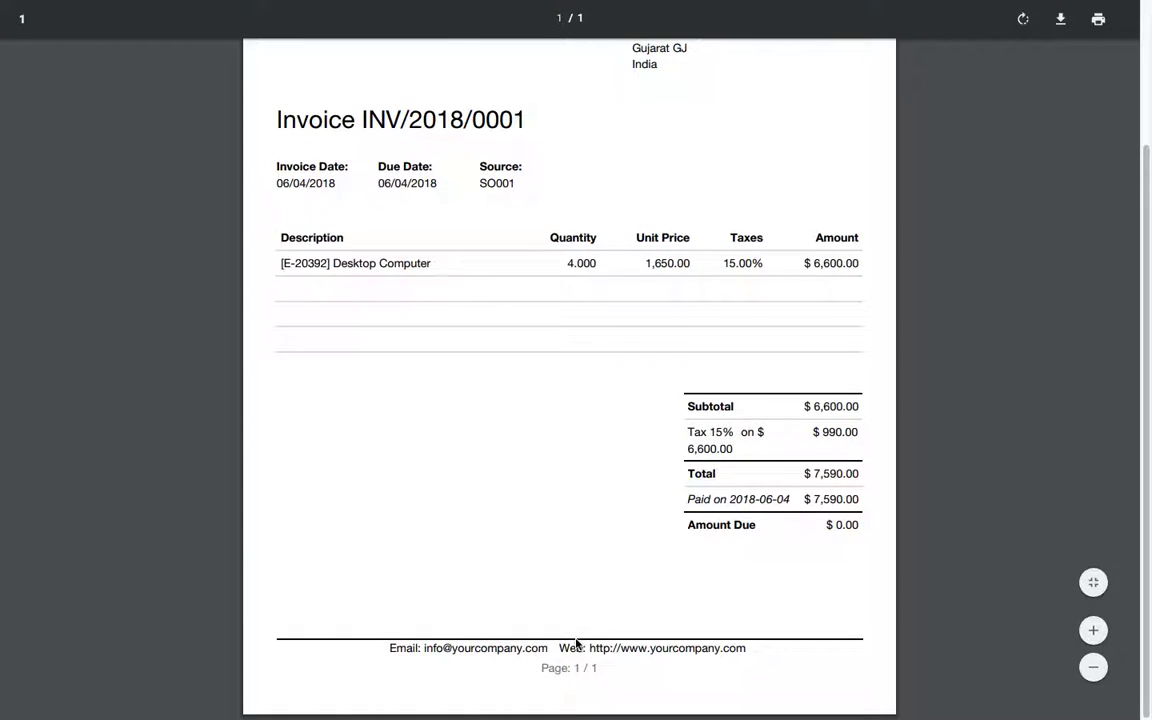